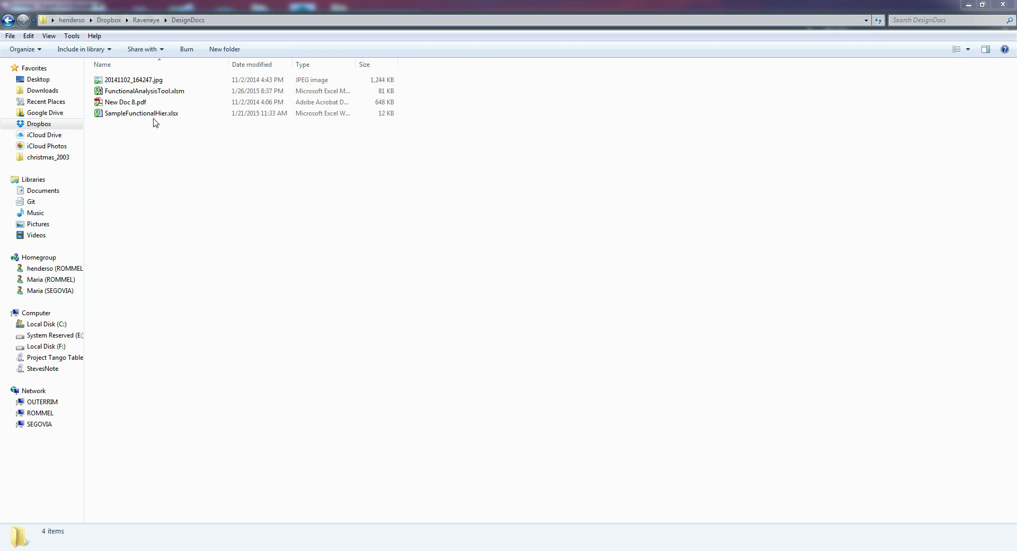
- Open the FunctionalAnalysisTool.xlsm workbook from the DesignDocs folder
{"action": "left_click", "coordinate": [144, 93]}
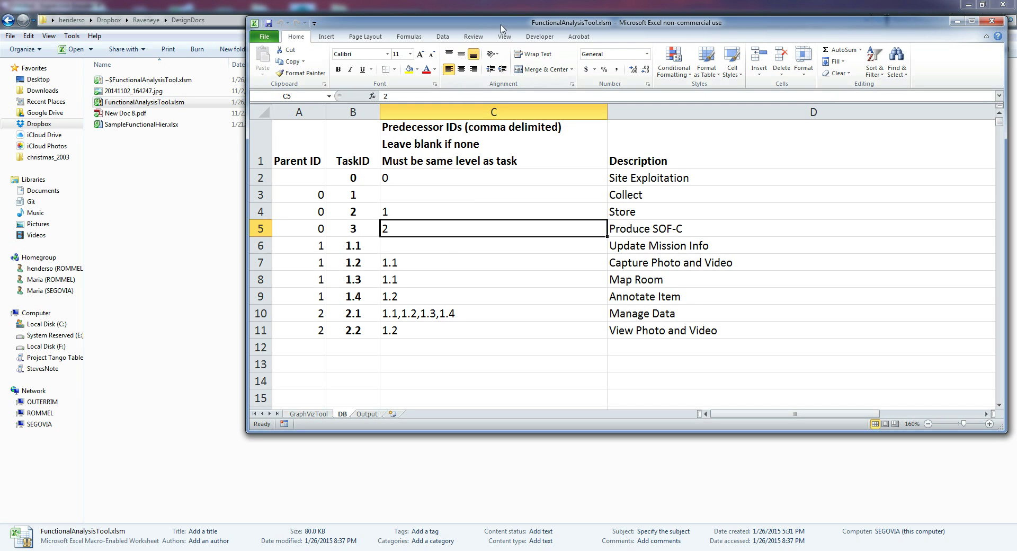
- Reposition the FunctionalAnalysisTool Excel window lower and to the left on the desktop
{"action": "left_click_drag", "start_coordinate": [500, 26], "coordinate": [411, 78]}
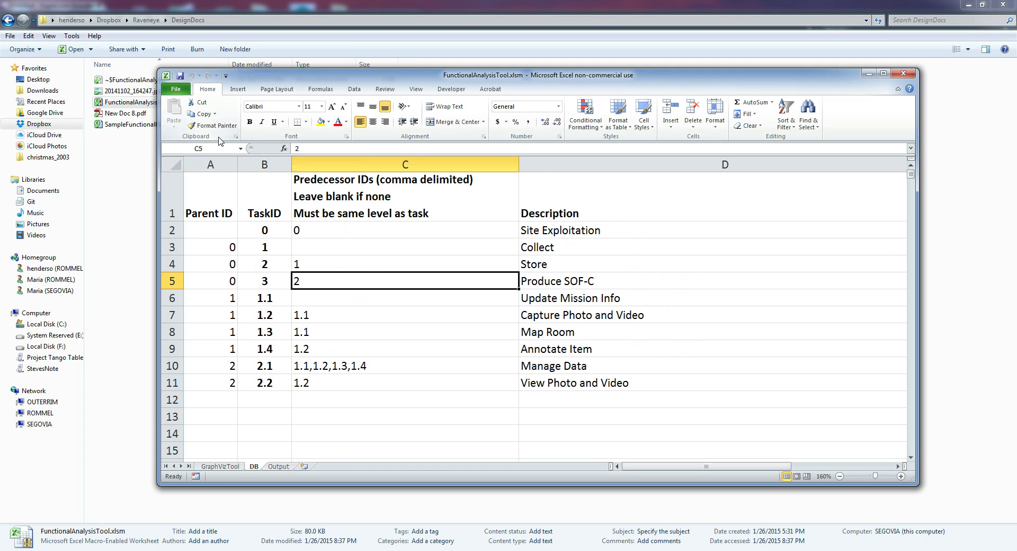
{"action": "left_click", "coordinate": [235, 466]}
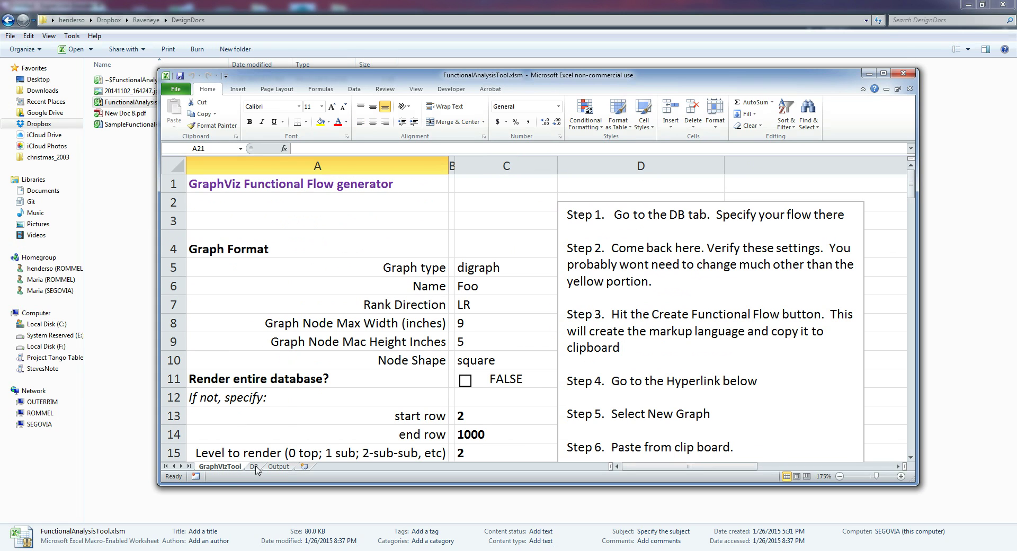
{"action": "scroll", "coordinate": [483, 297], "scroll_direction": "down", "scroll_amount": 1}
{"action": "scroll", "coordinate": [466, 313], "scroll_direction": "up", "scroll_amount": 1}
{"action": "left_click", "coordinate": [258, 466]}
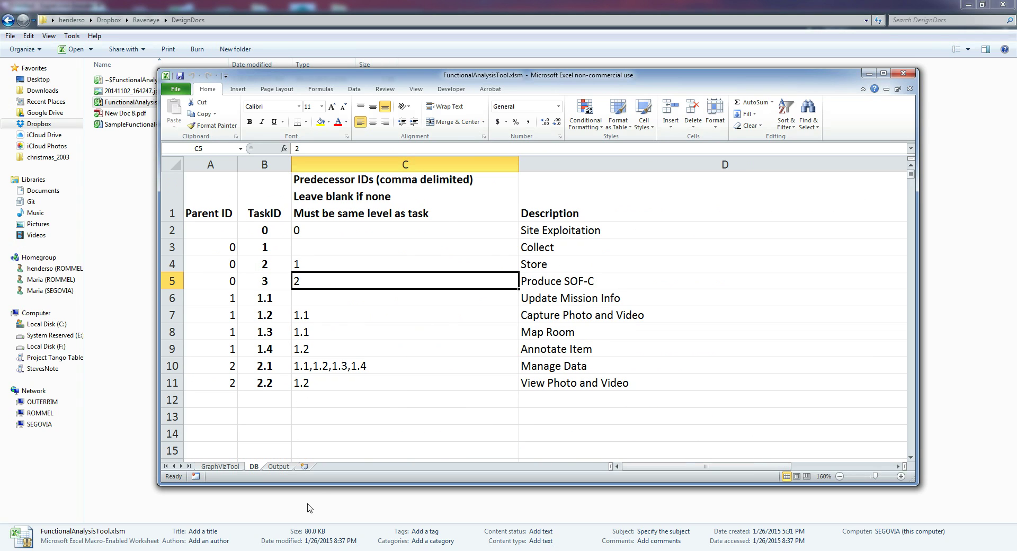
{"action": "left_click", "coordinate": [279, 466]}
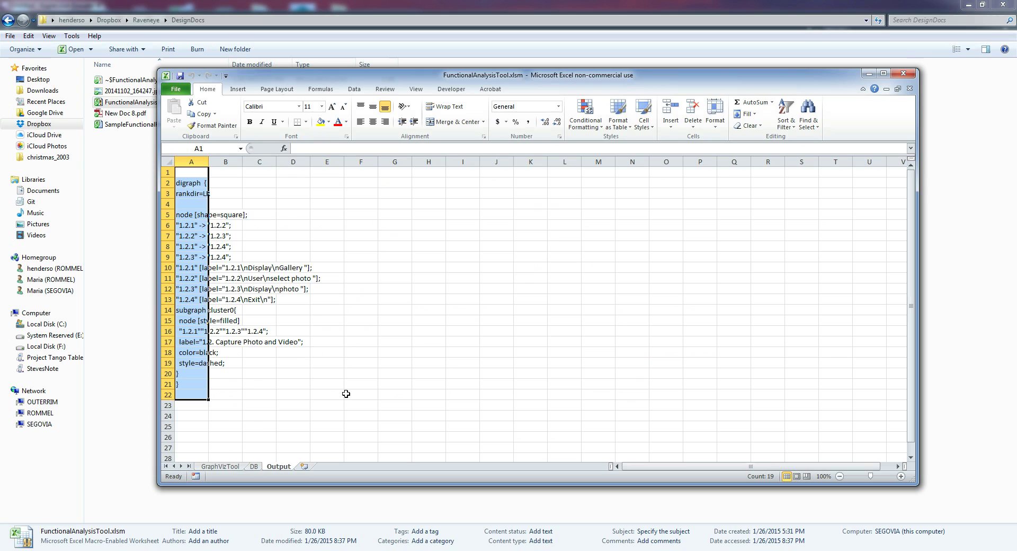
{"action": "left_click", "coordinate": [260, 258]}
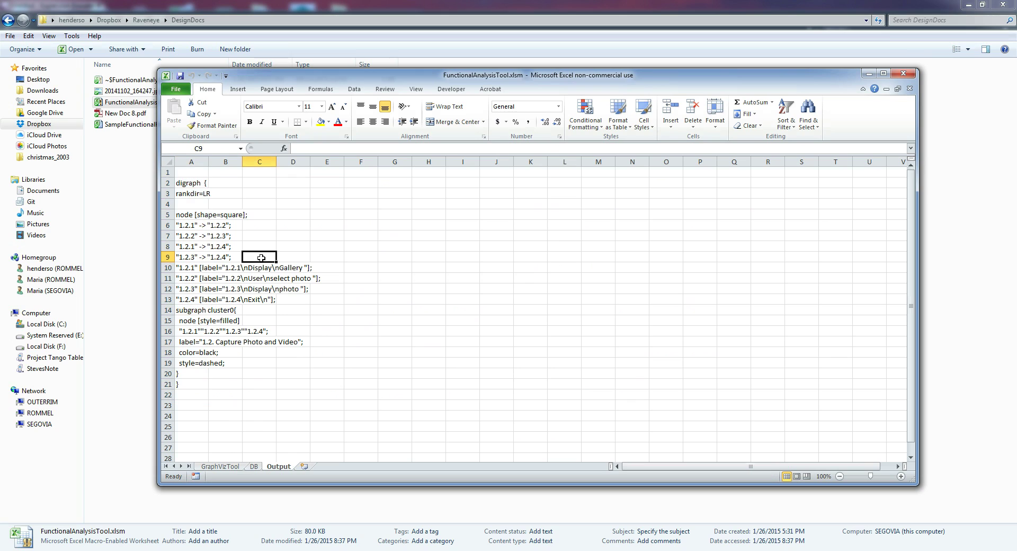
{"action": "left_click", "coordinate": [180, 184]}
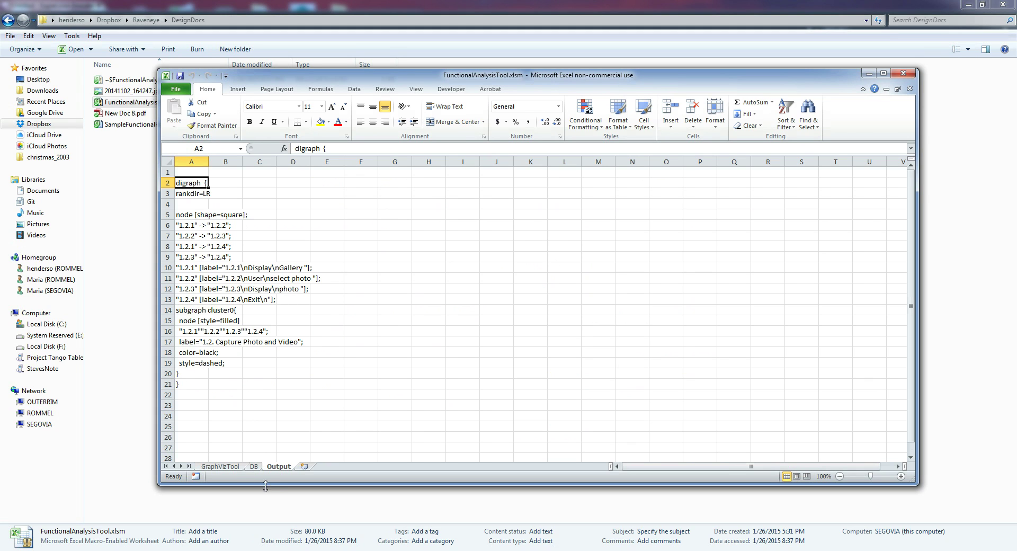
{"action": "left_click", "coordinate": [235, 467]}
{"action": "left_click", "coordinate": [253, 467]}
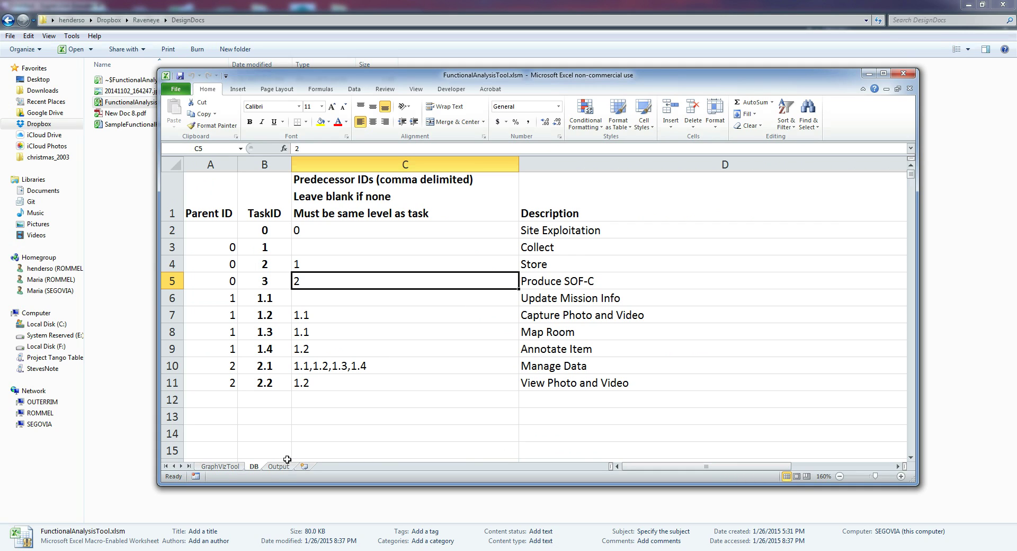
{"action": "left_click", "coordinate": [328, 434]}
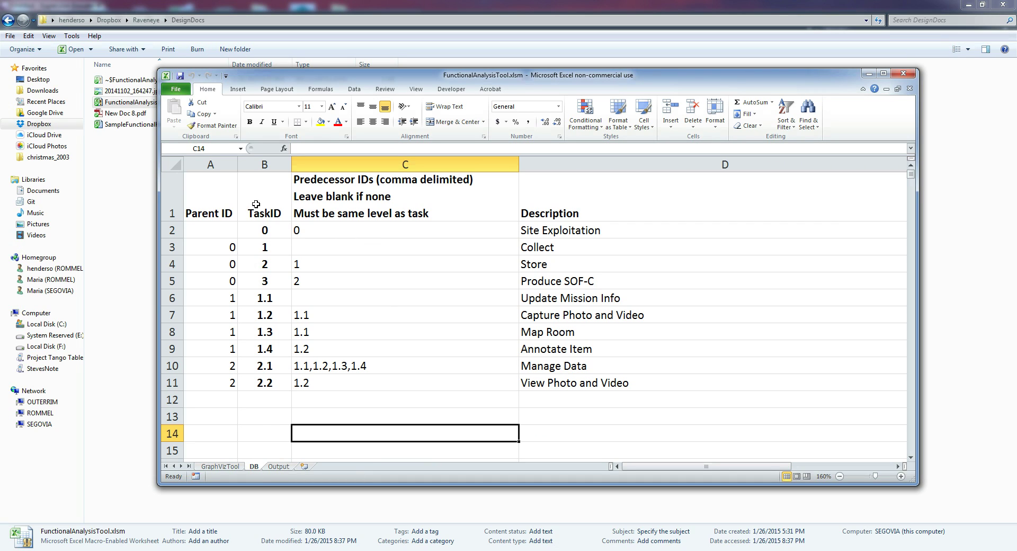
{"action": "left_click", "coordinate": [270, 229]}
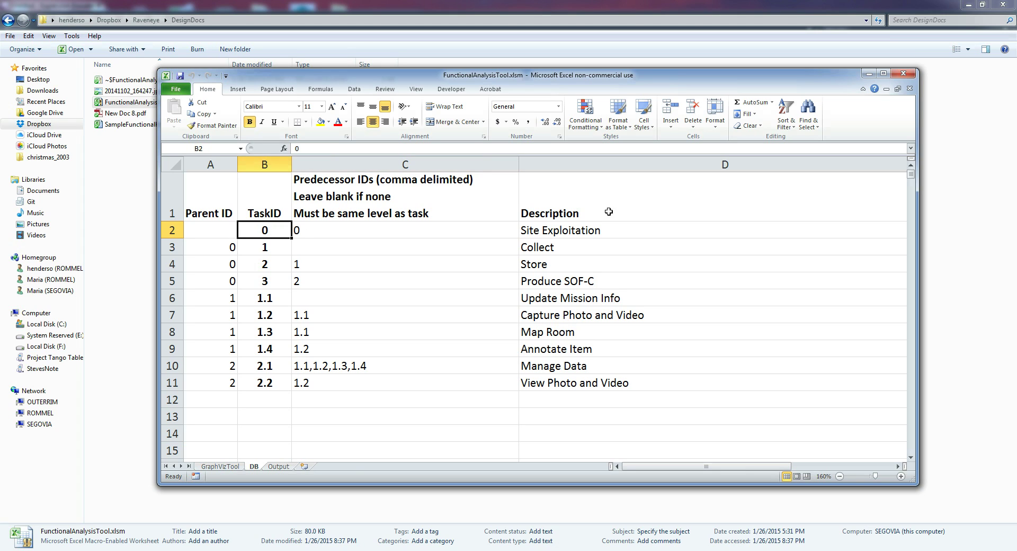
{"action": "left_click", "coordinate": [578, 233]}
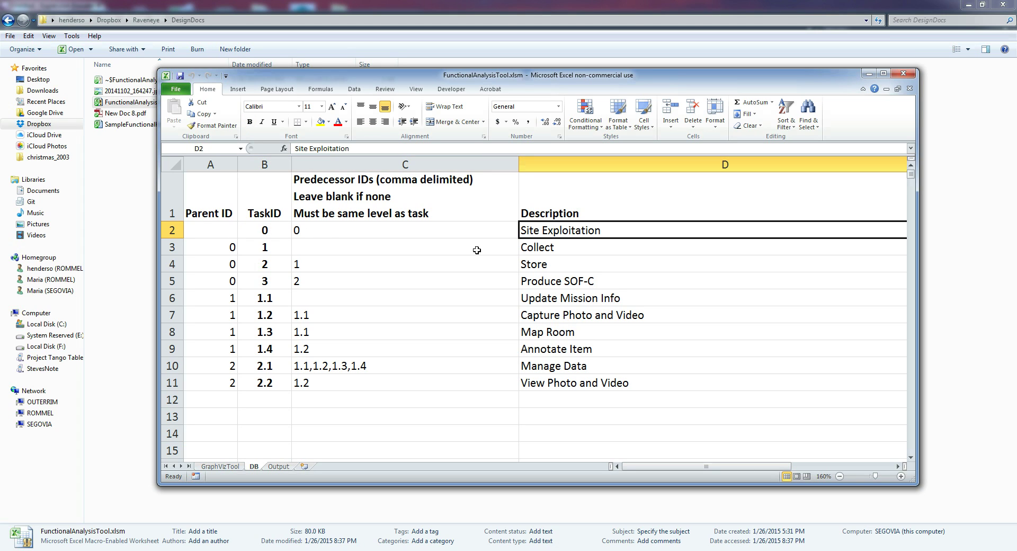
{"action": "left_click", "coordinate": [261, 229]}
{"action": "left_click", "coordinate": [276, 249]}
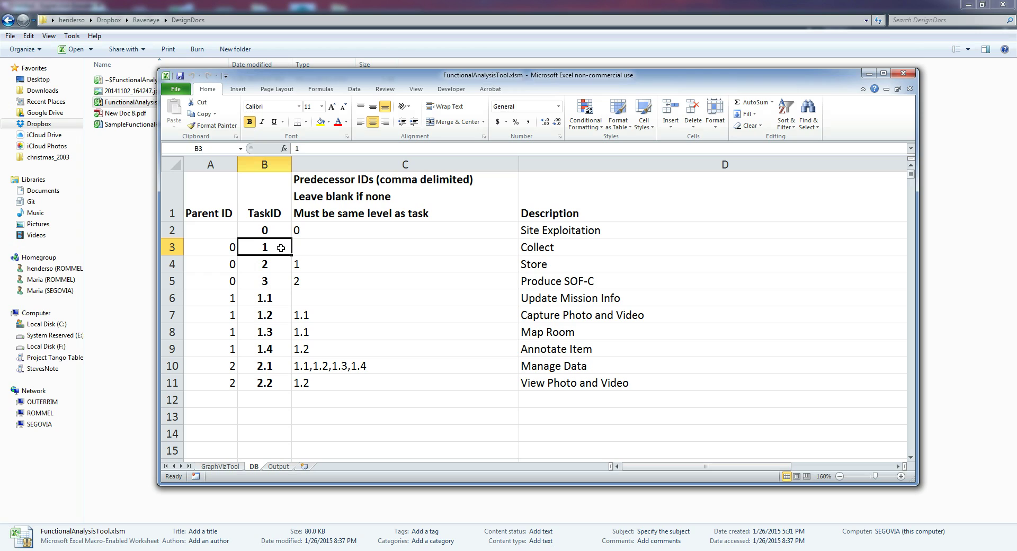
{"action": "left_click", "coordinate": [264, 264]}
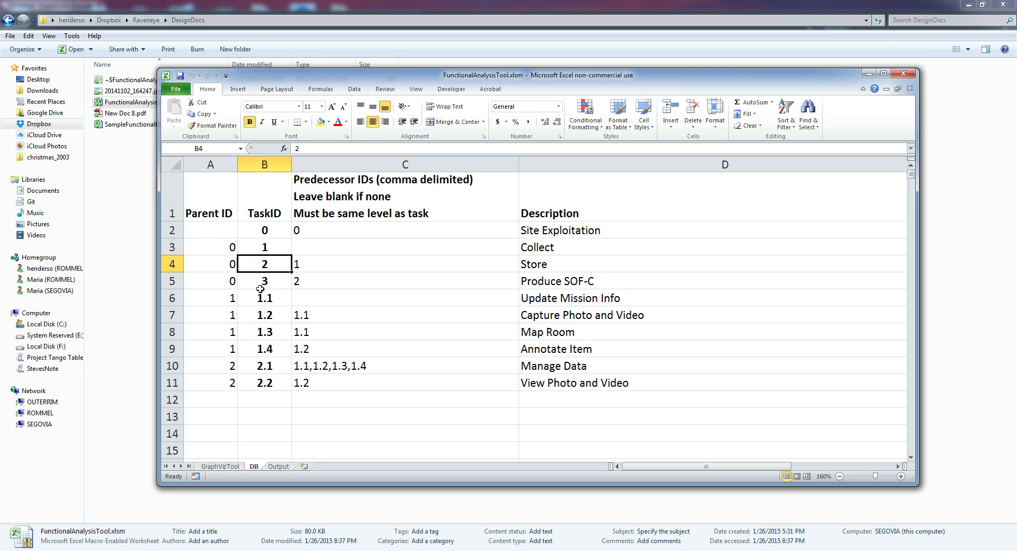
{"action": "left_click", "coordinate": [264, 282]}
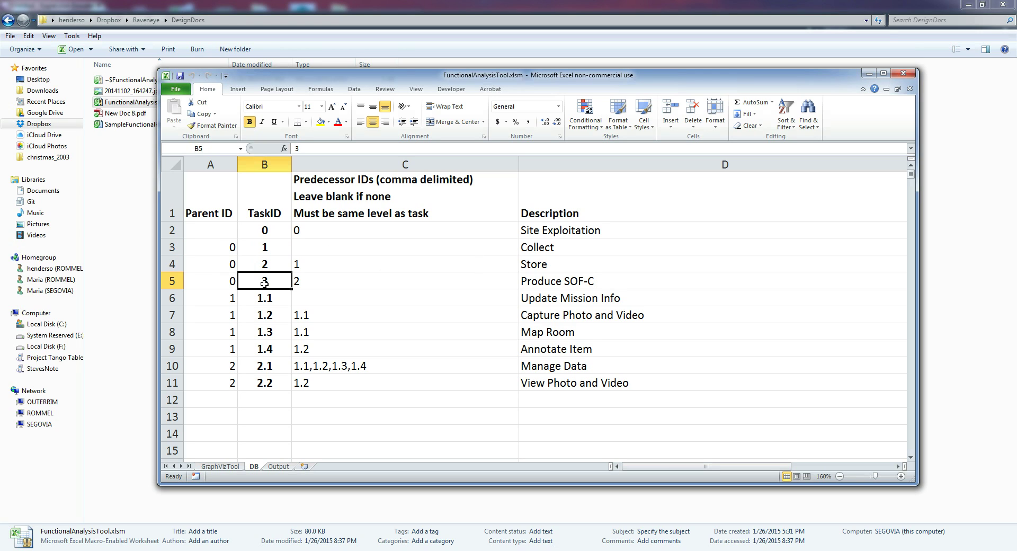
{"action": "left_click", "coordinate": [269, 249]}
{"action": "left_click_drag", "start_coordinate": [226, 251], "coordinate": [225, 279]}
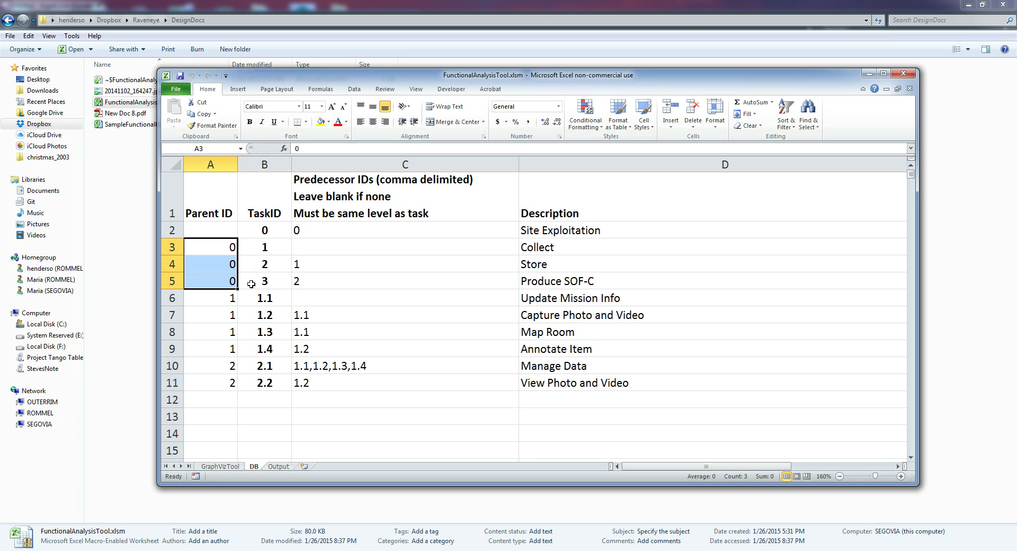
{"action": "left_click", "coordinate": [275, 267]}
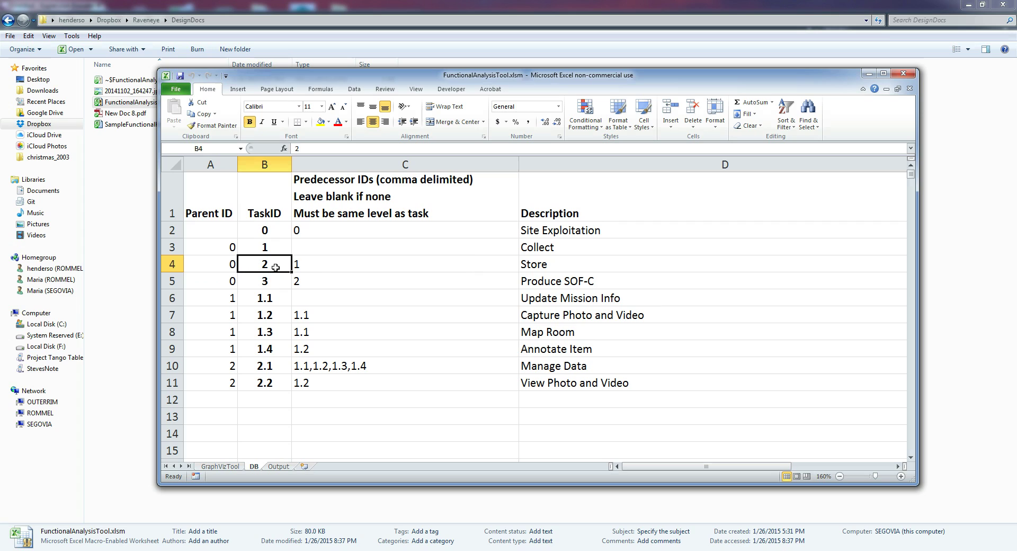
{"action": "left_click", "coordinate": [317, 269]}
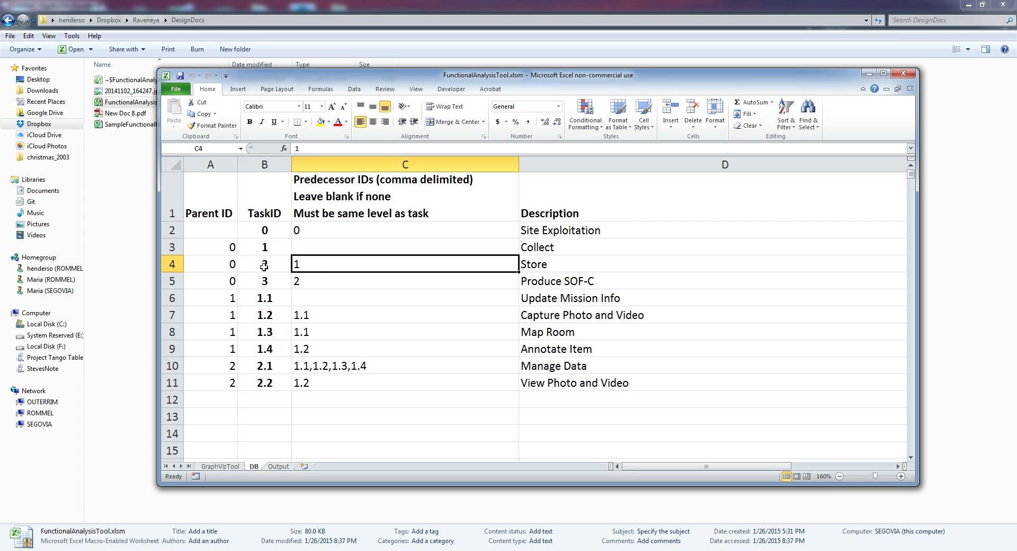
{"action": "left_click", "coordinate": [295, 285]}
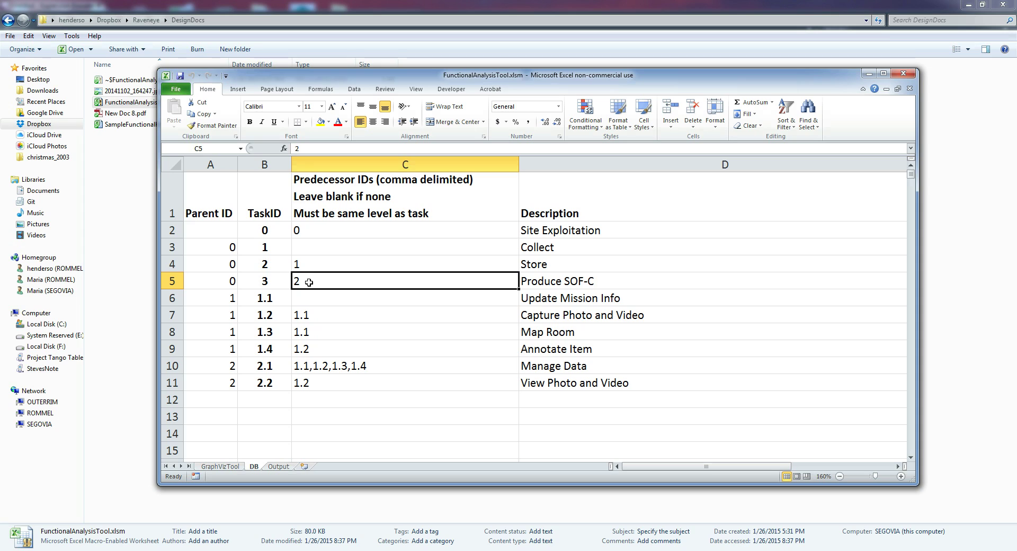
{"action": "left_click", "coordinate": [325, 314]}
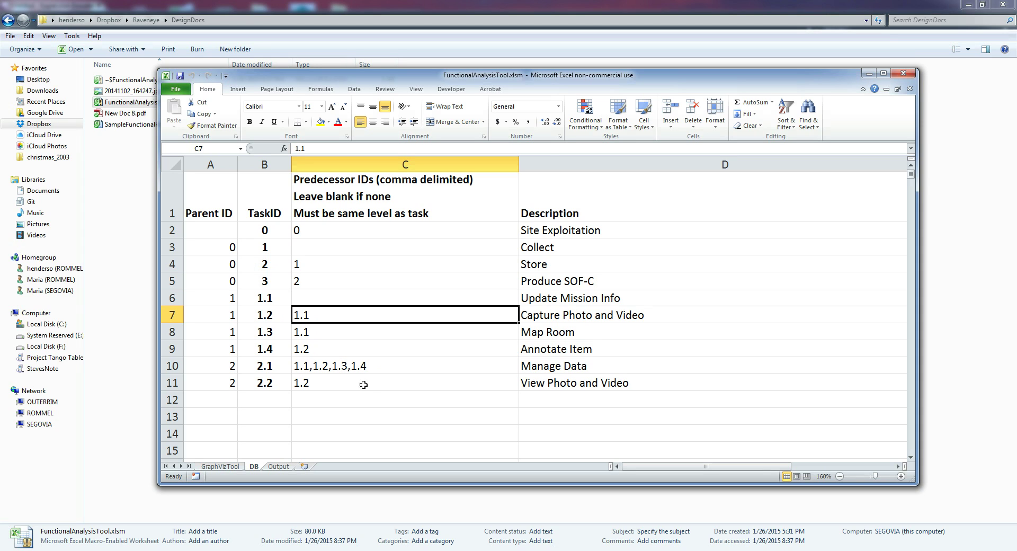
{"action": "left_click", "coordinate": [372, 411]}
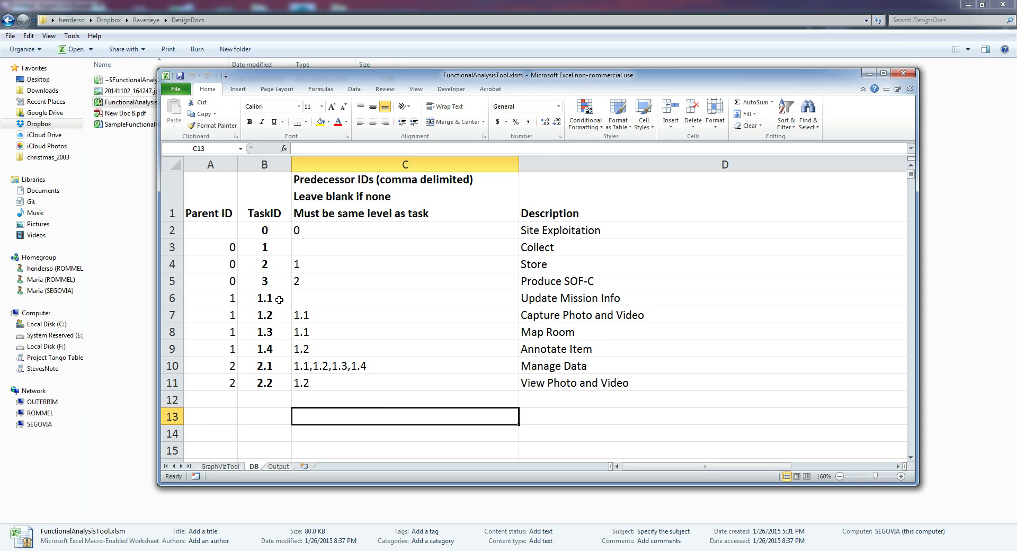
{"action": "left_click", "coordinate": [229, 298]}
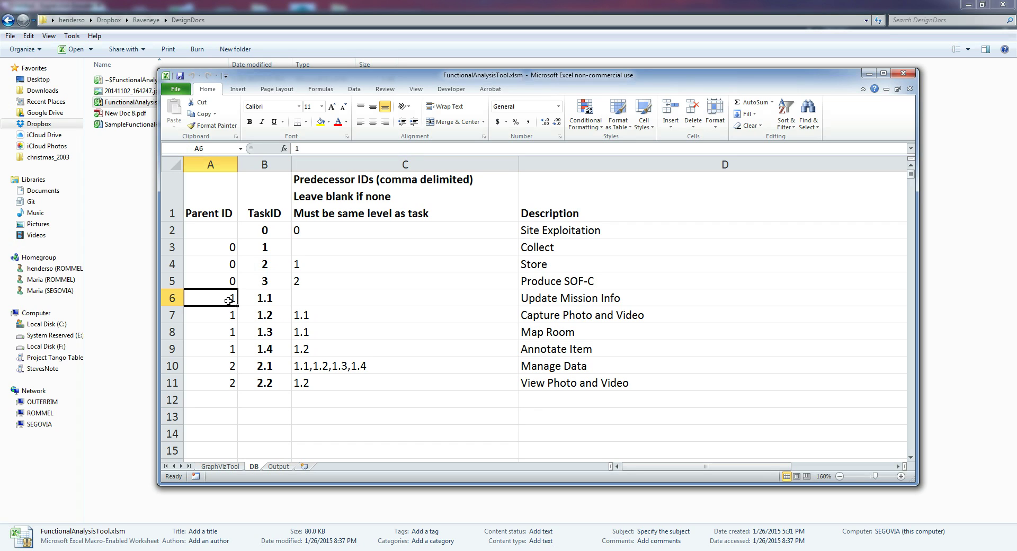
{"action": "left_click_drag", "start_coordinate": [257, 298], "coordinate": [263, 346]}
{"action": "left_click", "coordinate": [334, 318]}
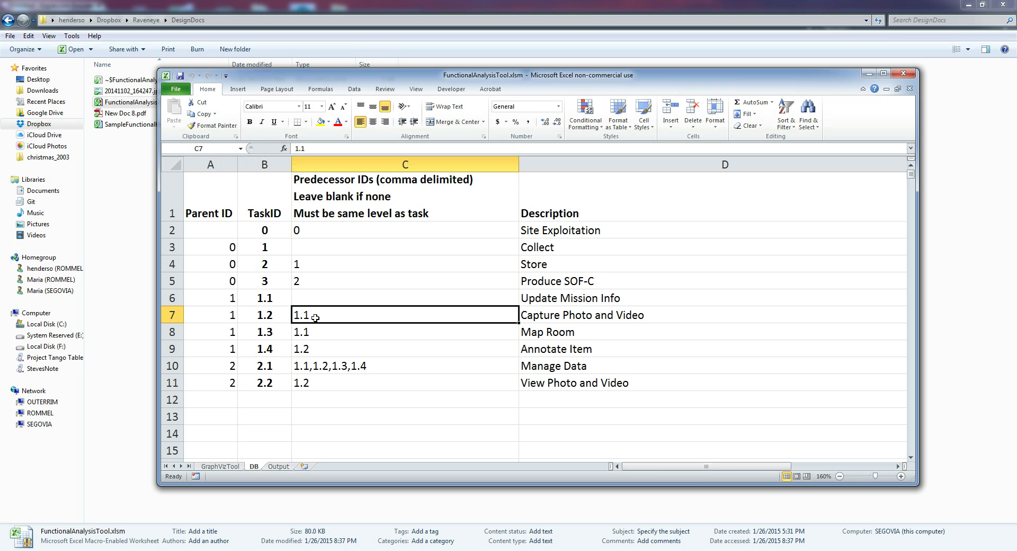
{"action": "left_click", "coordinate": [310, 333]}
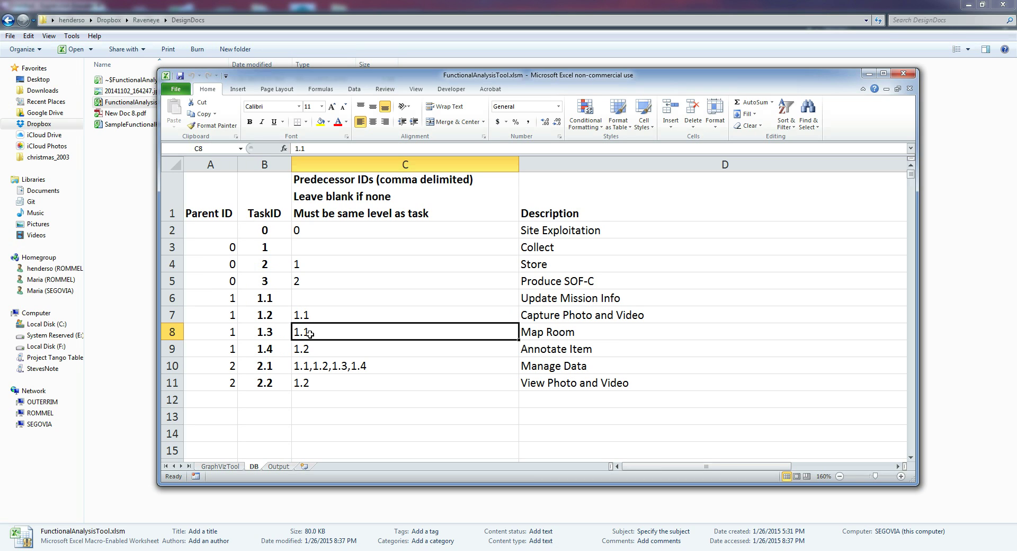
{"action": "left_click", "coordinate": [311, 349]}
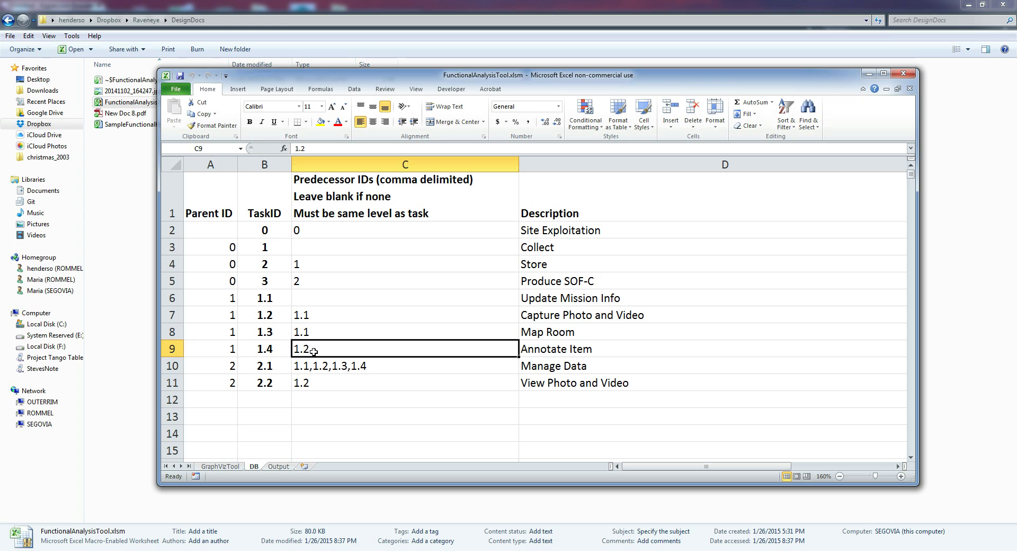
{"action": "left_click", "coordinate": [263, 367]}
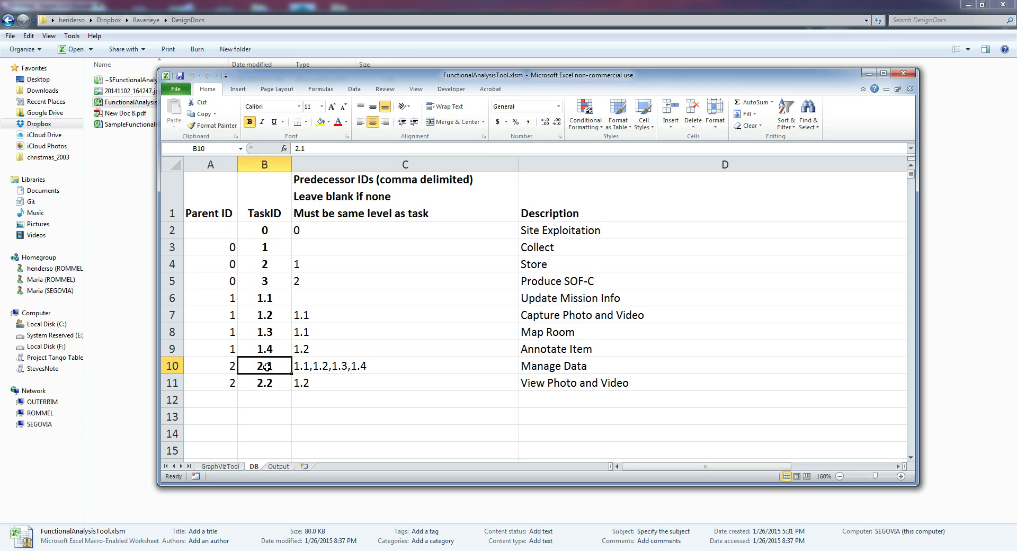
{"action": "left_click", "coordinate": [357, 397]}
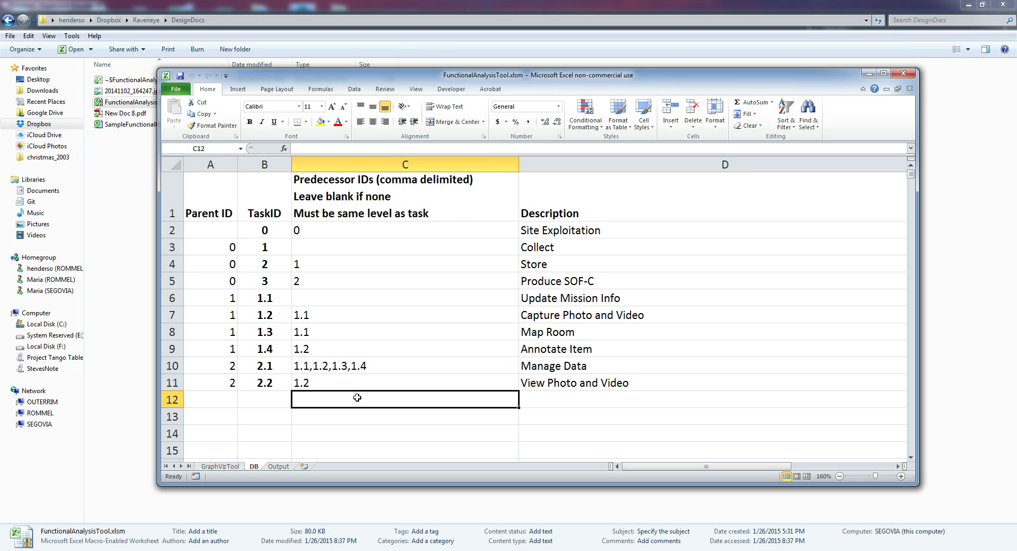
{"action": "key", "text": "Up"}
{"action": "key", "text": "Up"}
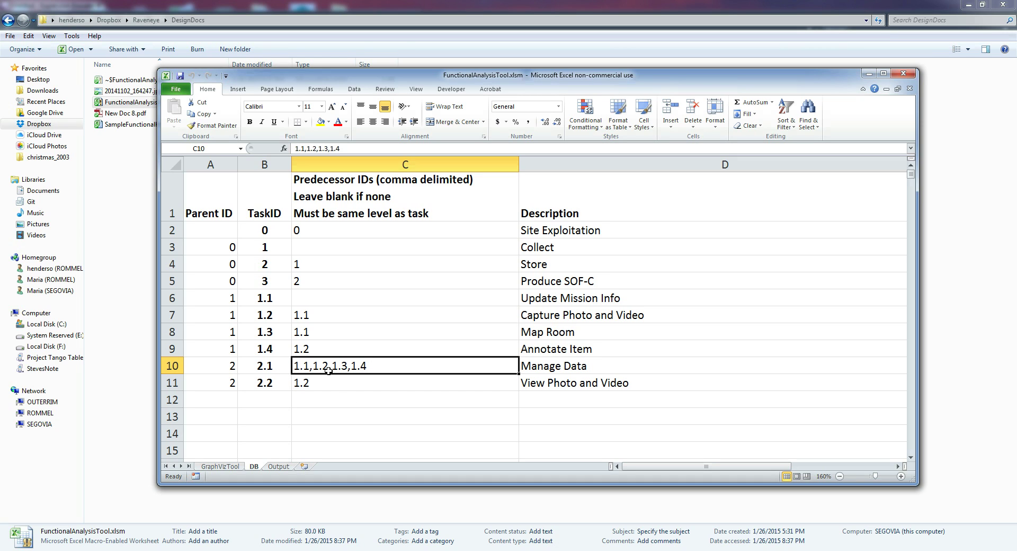
{"action": "left_click", "coordinate": [343, 393]}
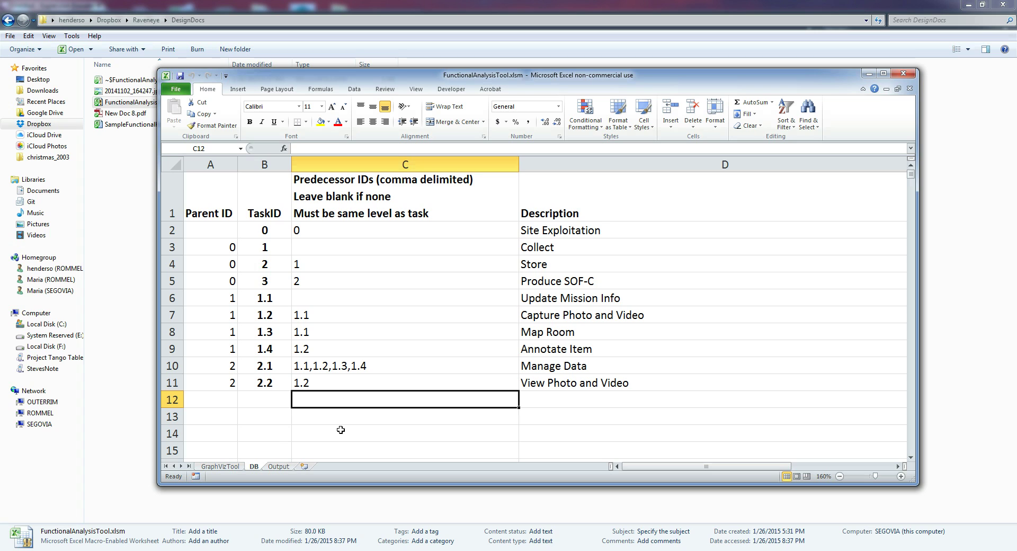
{"action": "left_click", "coordinate": [281, 437]}
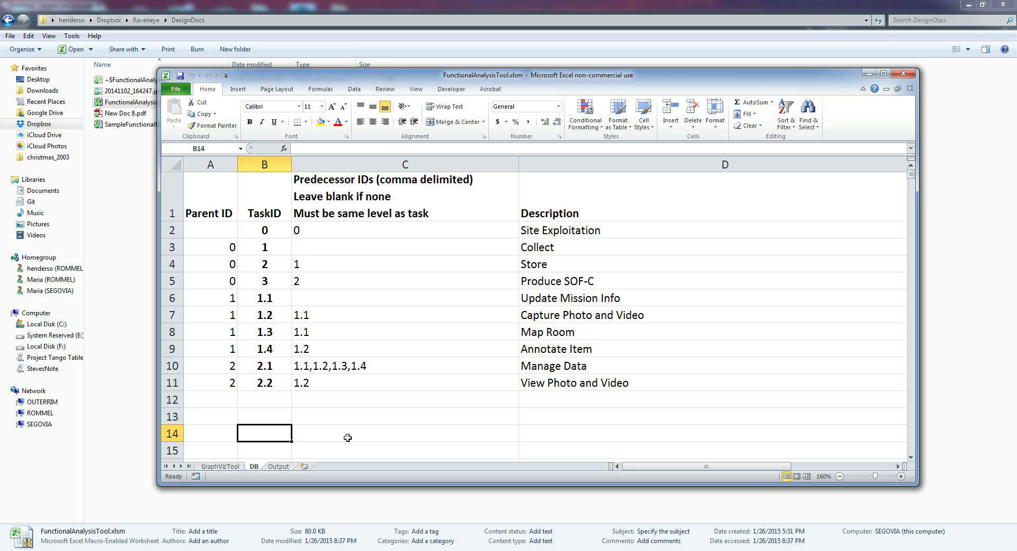
- On the GraphVizTool sheet, set the level to render in C15 to 0
{"action": "left_click", "coordinate": [217, 467]}
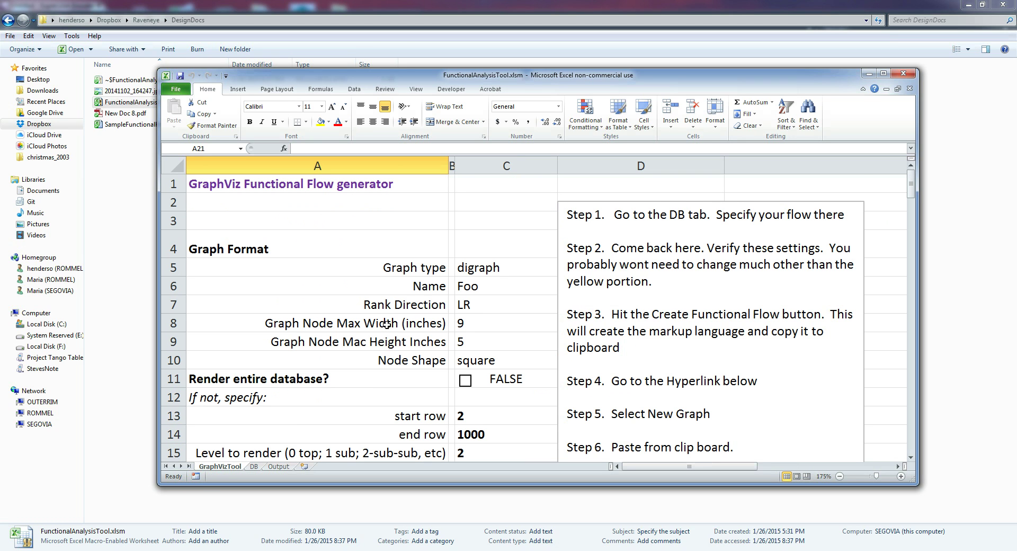
{"action": "scroll", "coordinate": [375, 301], "scroll_direction": "down", "scroll_amount": 1}
{"action": "scroll", "coordinate": [375, 302], "scroll_direction": "down", "scroll_amount": 1}
{"action": "scroll", "coordinate": [375, 302], "scroll_direction": "up", "scroll_amount": 1}
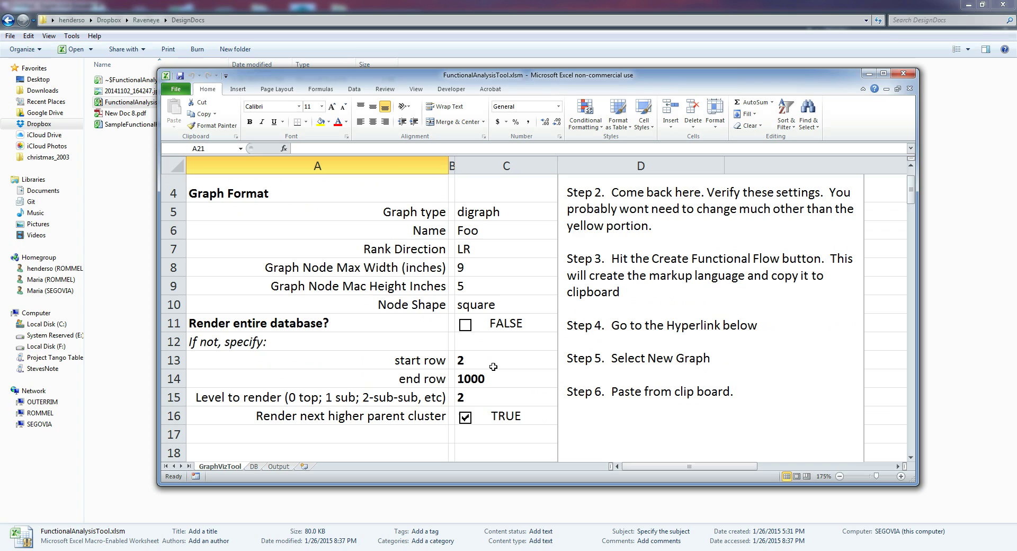
{"action": "scroll", "coordinate": [305, 359], "scroll_direction": "down", "scroll_amount": 1}
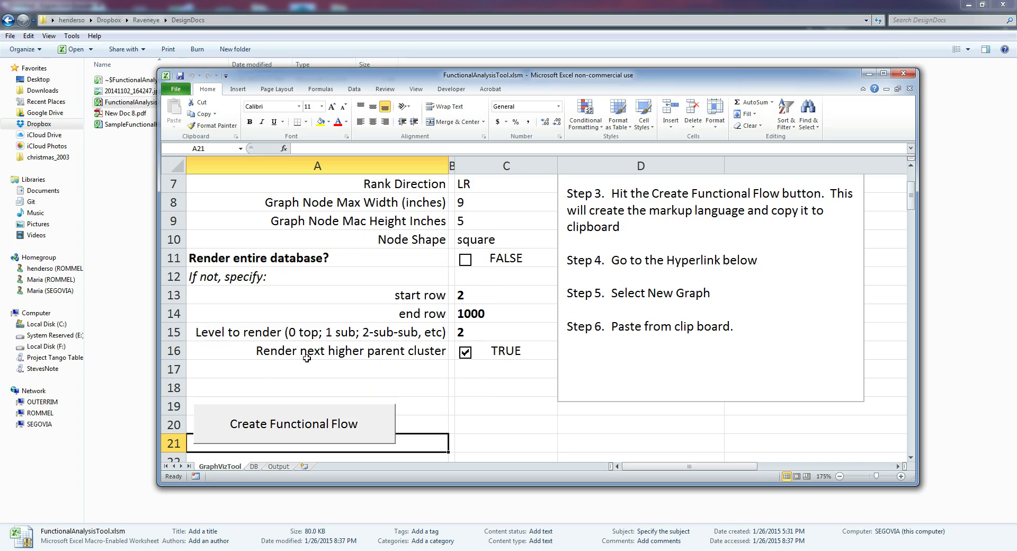
{"action": "left_click", "coordinate": [232, 333]}
{"action": "left_click", "coordinate": [469, 332]}
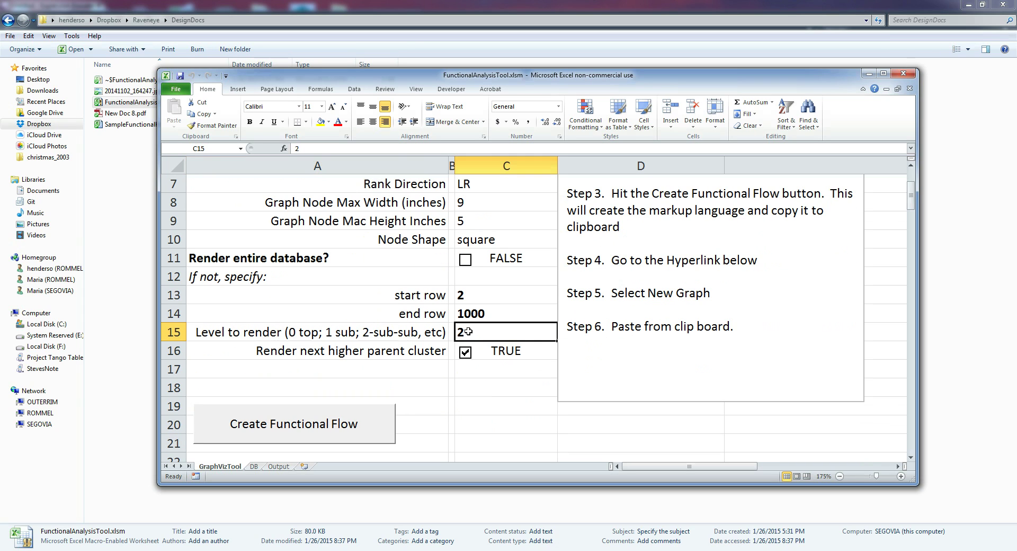
{"action": "type", "text": "0"}
{"action": "key", "text": "Return"}
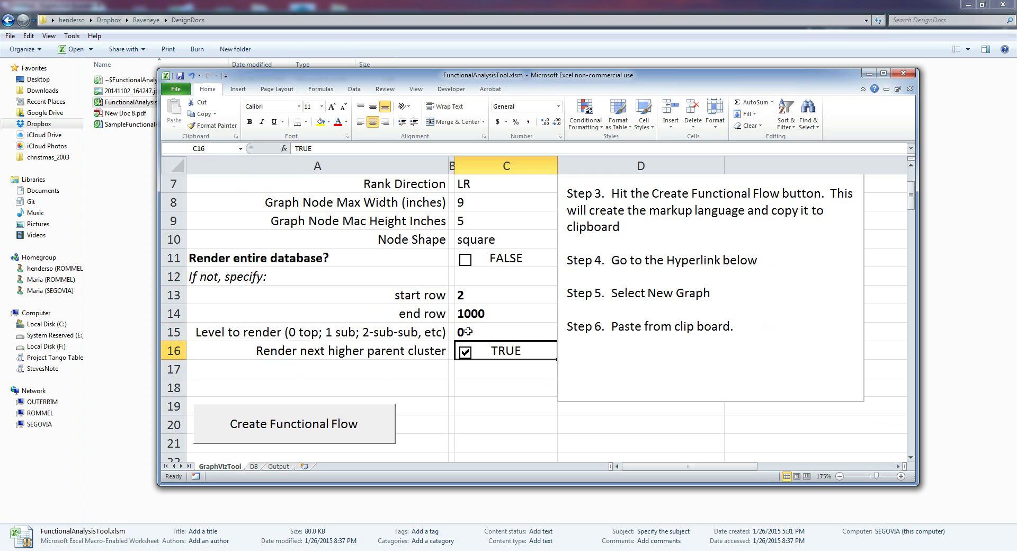
- Generate the level-0 functional flow markup to the clipboard and return to GraphVizTool
{"action": "left_click", "coordinate": [283, 433]}
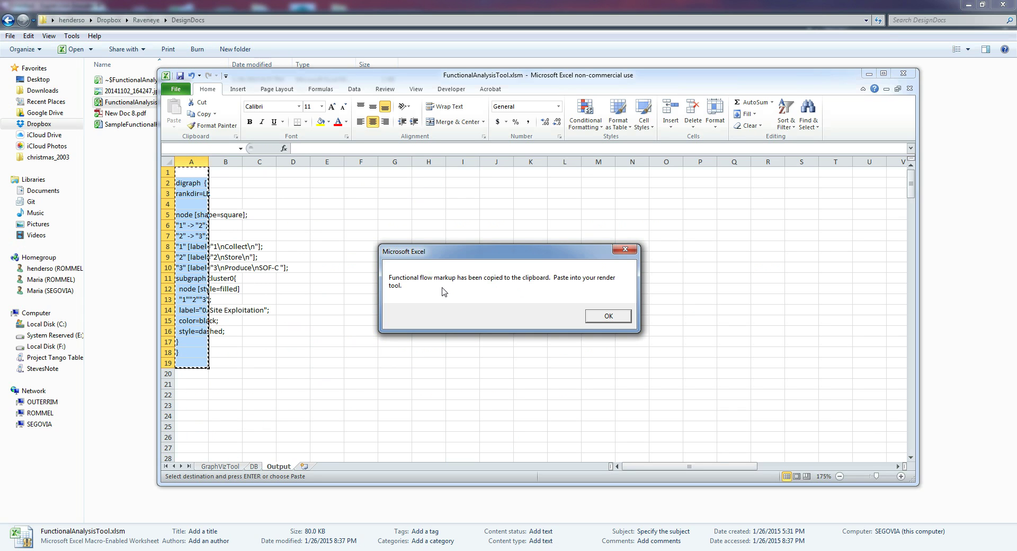
{"action": "left_click", "coordinate": [608, 316]}
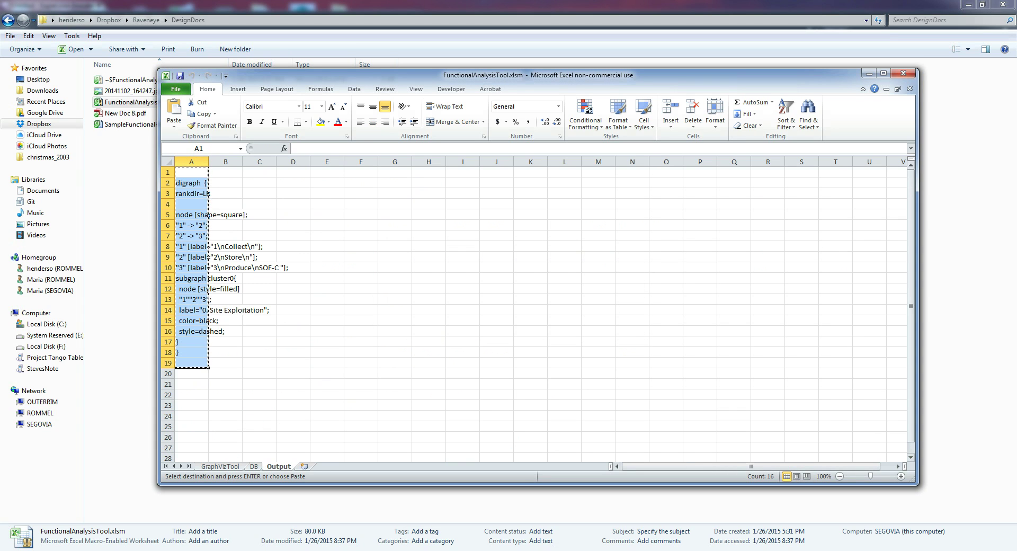
{"action": "left_click", "coordinate": [216, 466]}
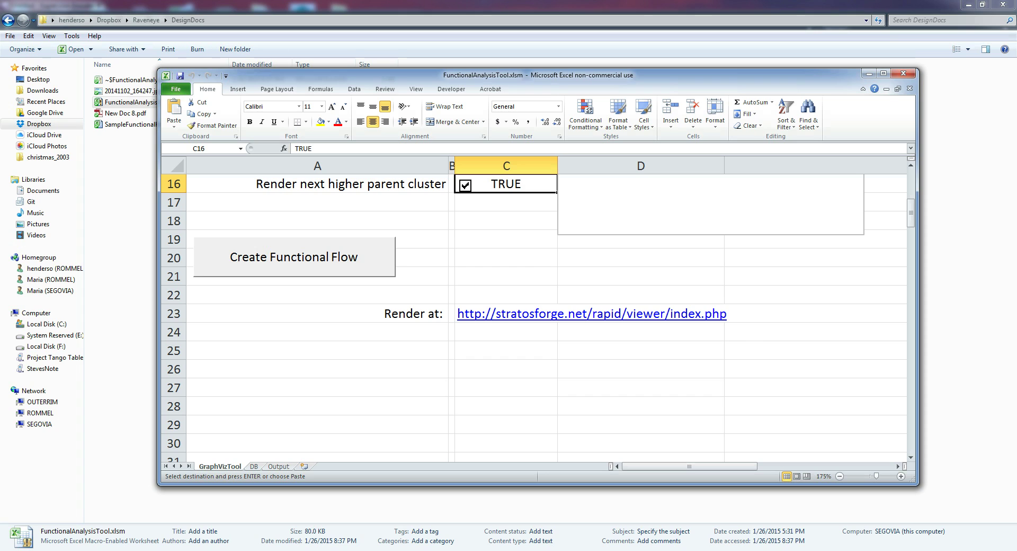
- Follow the Render at link in C23 and cancel the Windows Security login prompt
{"action": "left_click", "coordinate": [529, 322]}
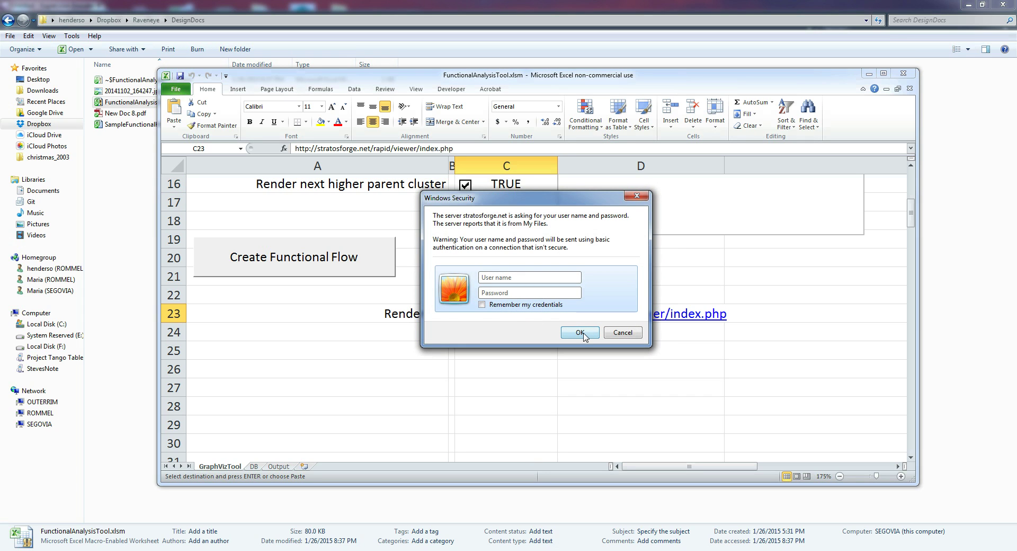
{"action": "left_click", "coordinate": [614, 332]}
{"action": "left_click_drag", "start_coordinate": [541, 211], "coordinate": [918, 211]}
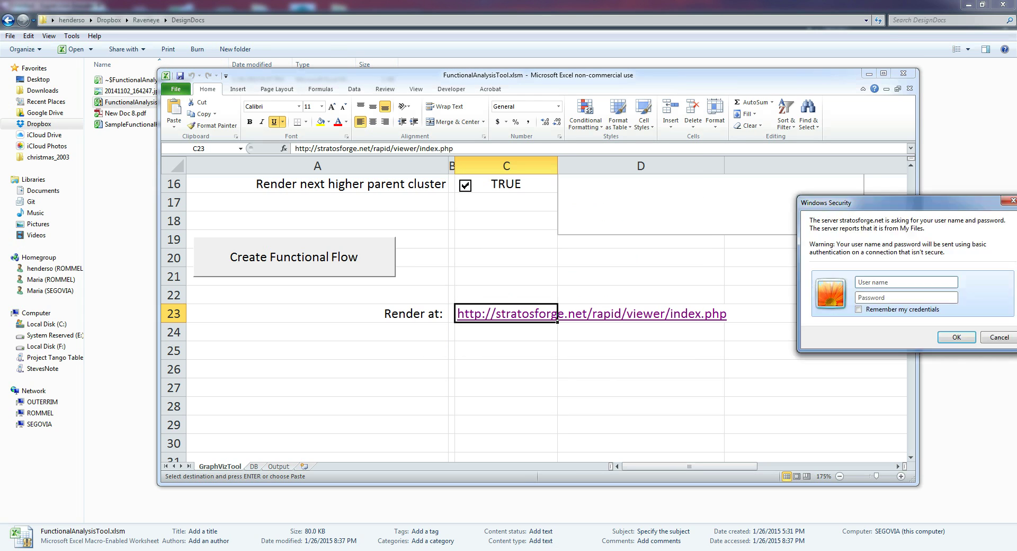
{"action": "key", "text": "Escape"}
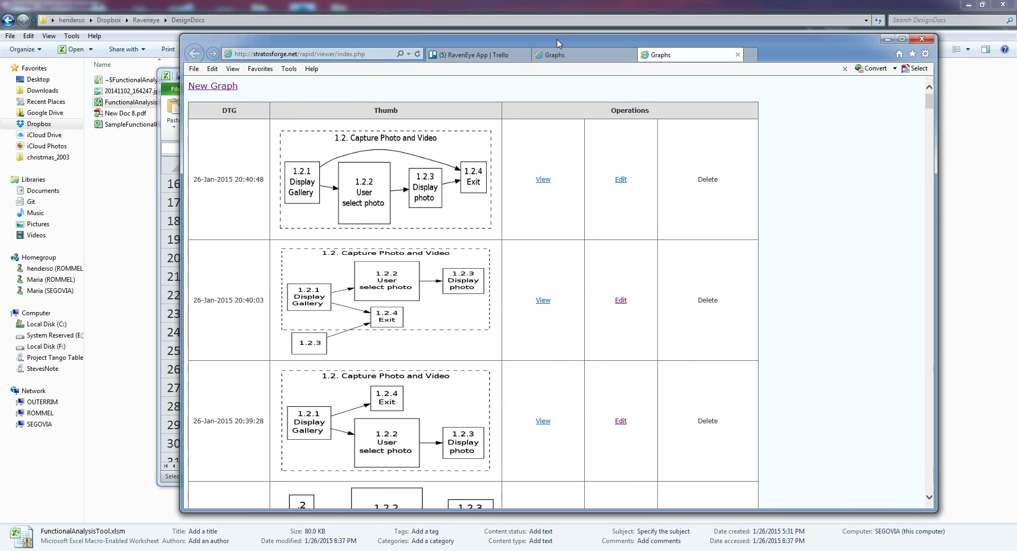
- In the maximized browser, paste the level-0 markup into a new graph and render it
{"action": "left_click", "coordinate": [899, 42]}
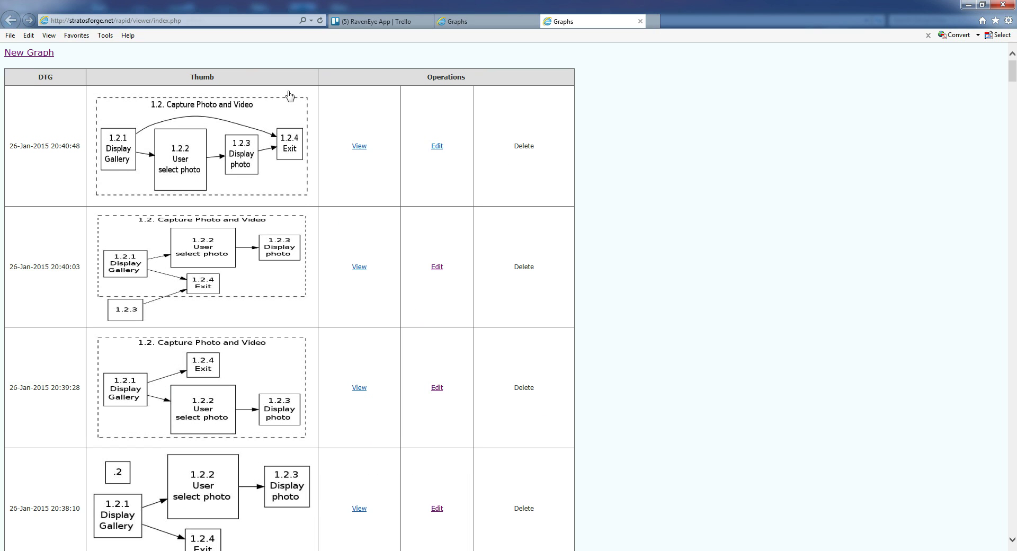
{"action": "left_click", "coordinate": [19, 54]}
{"action": "left_click", "coordinate": [109, 118]}
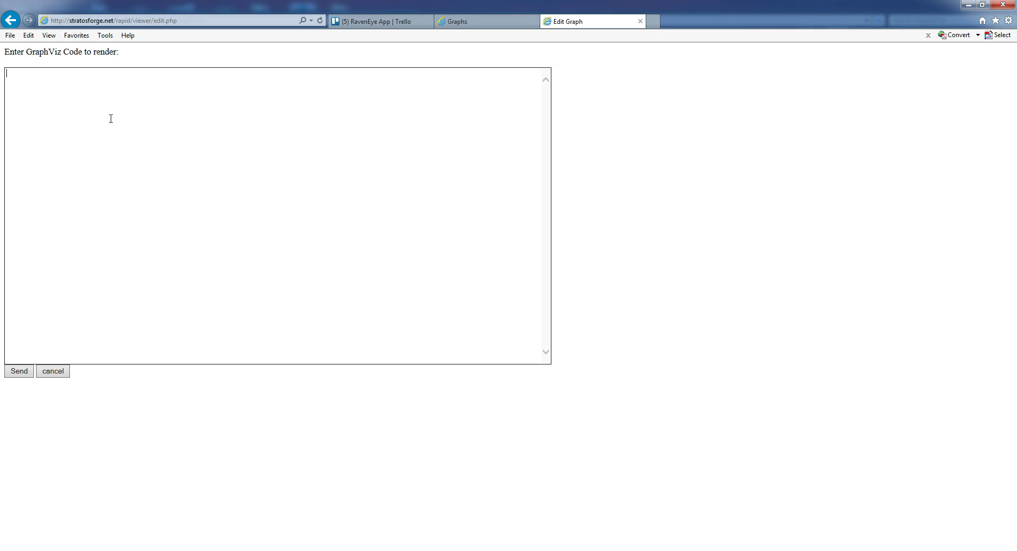
{"action": "key", "text": "ctrl+v"}
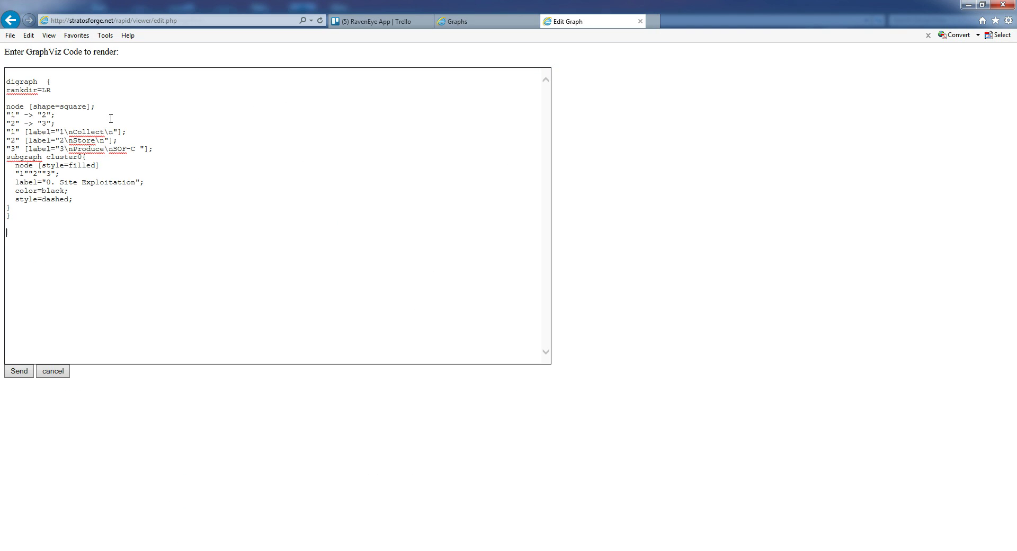
{"action": "left_click", "coordinate": [24, 376]}
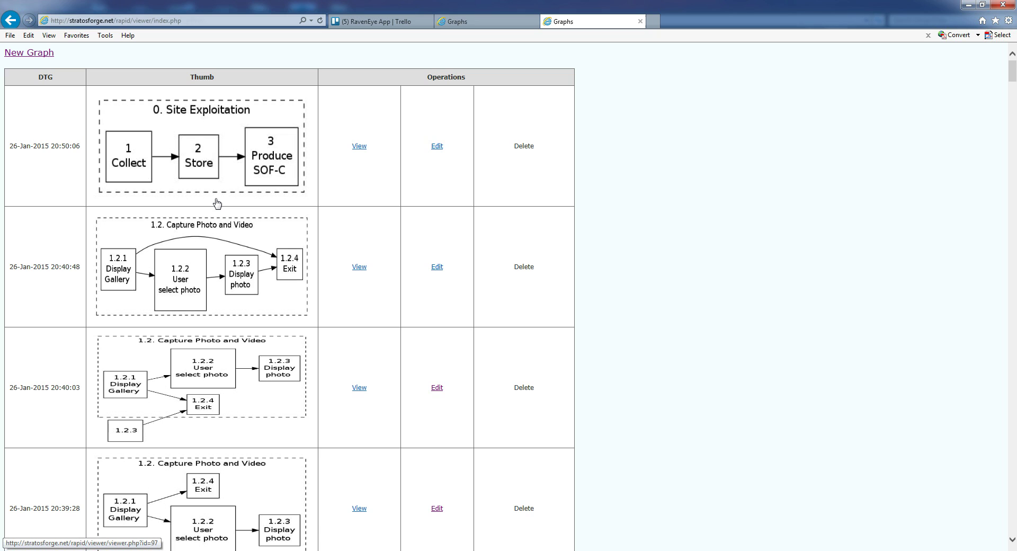
{"action": "left_click", "coordinate": [293, 550]}
- Set the level to render in C15 to 1 and regenerate the functional flow markup
{"action": "left_click", "coordinate": [294, 416]}
{"action": "scroll", "coordinate": [295, 414], "scroll_direction": "up", "scroll_amount": 4}
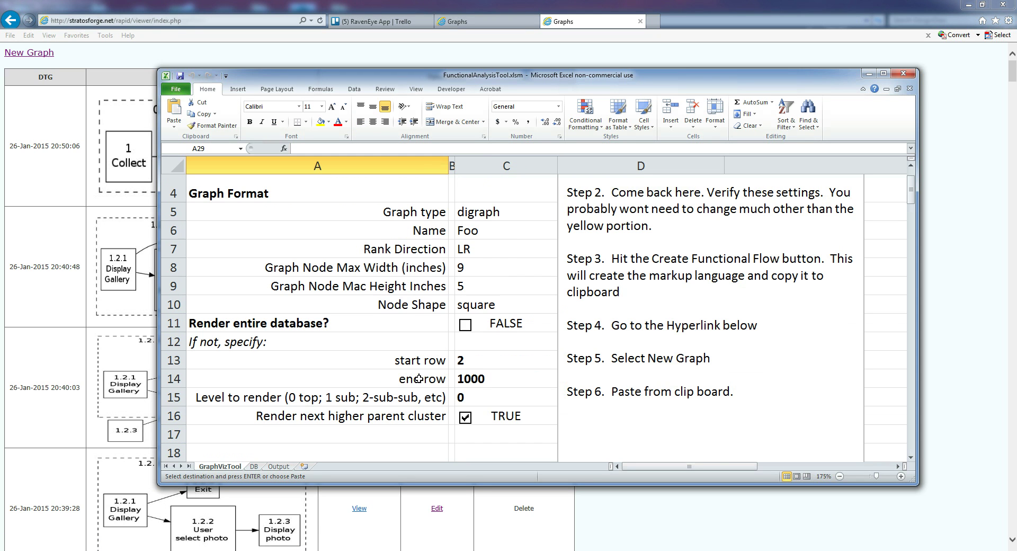
{"action": "left_click", "coordinate": [472, 363]}
{"action": "left_click", "coordinate": [471, 394]}
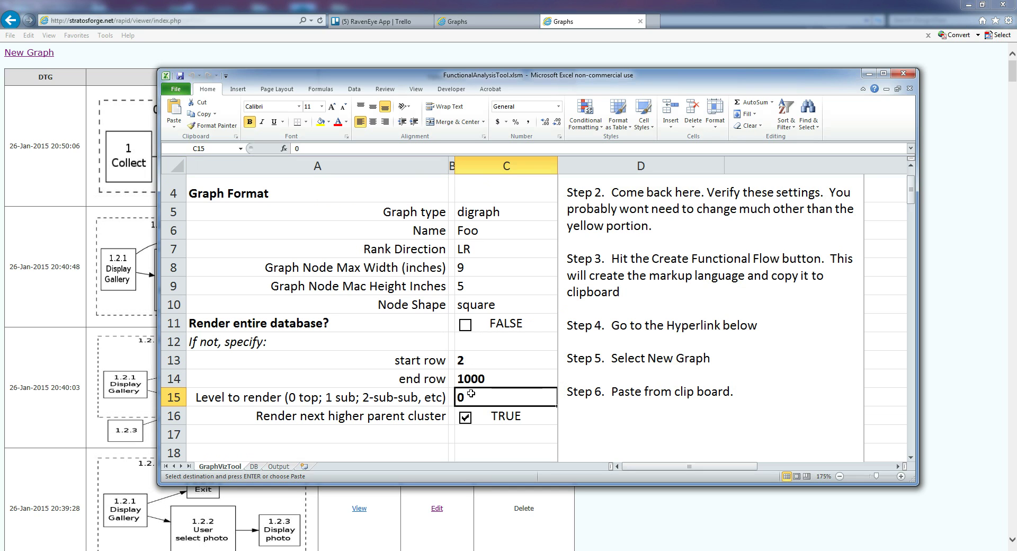
{"action": "type", "text": "1"}
{"action": "key", "text": "Return"}
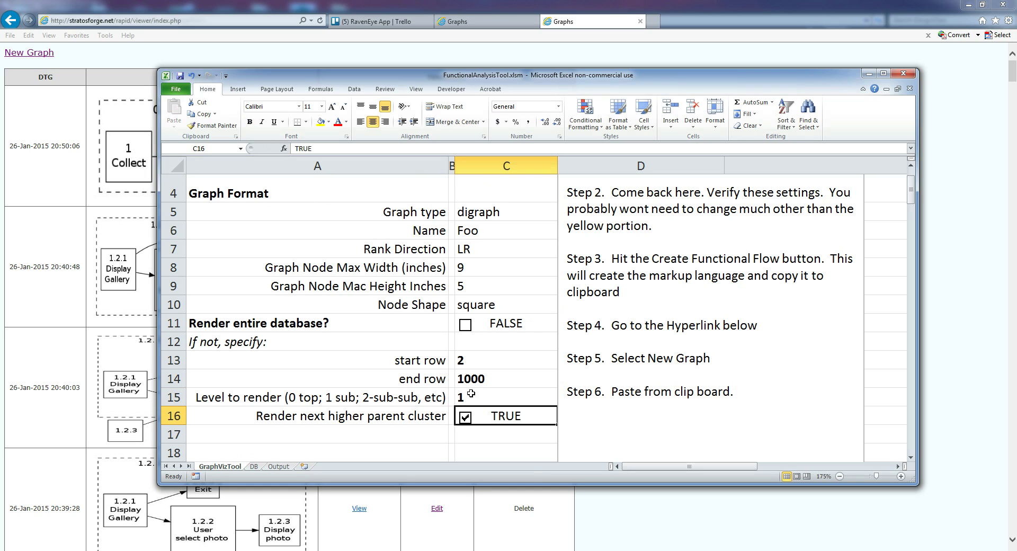
{"action": "scroll", "coordinate": [423, 410], "scroll_direction": "down", "scroll_amount": 2}
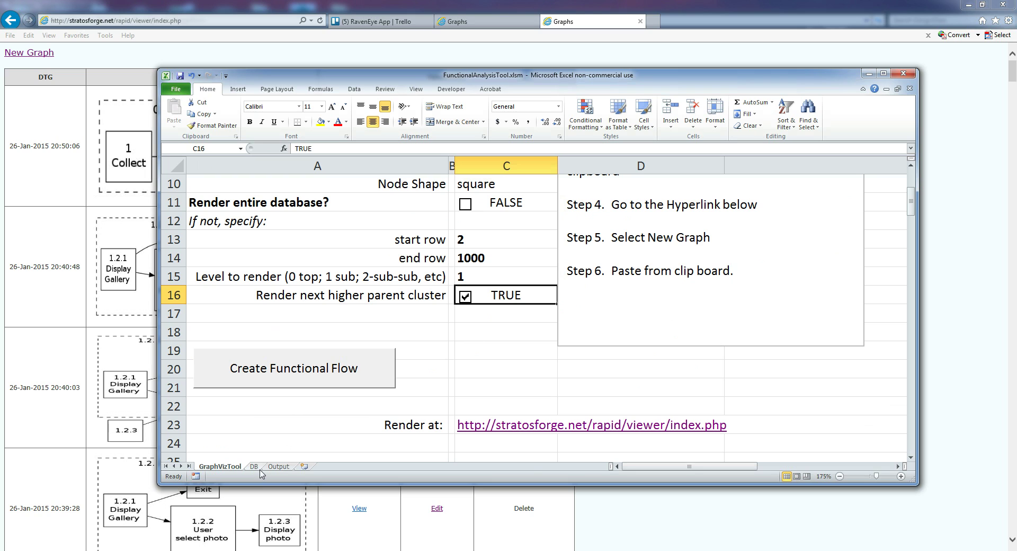
{"action": "left_click", "coordinate": [262, 384]}
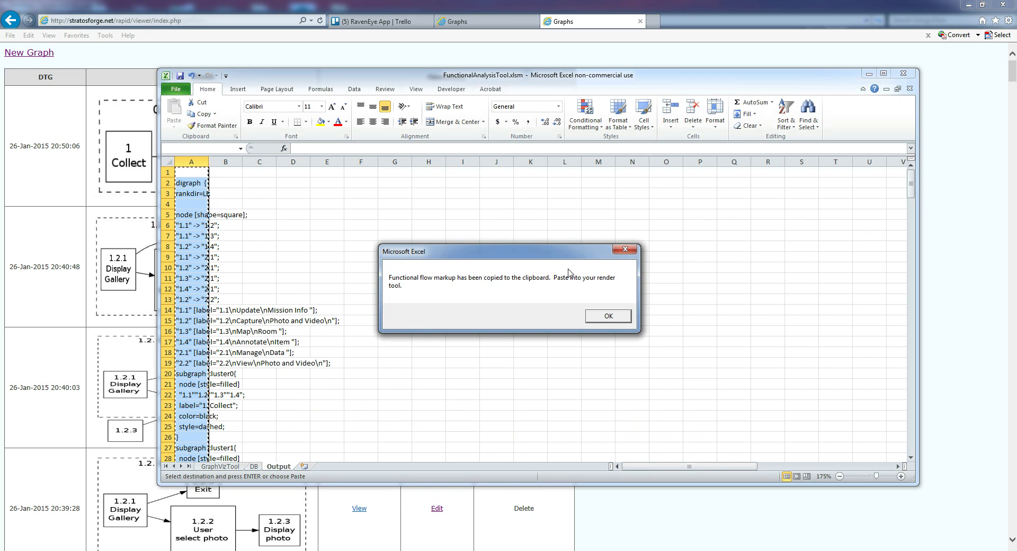
{"action": "left_click", "coordinate": [607, 316]}
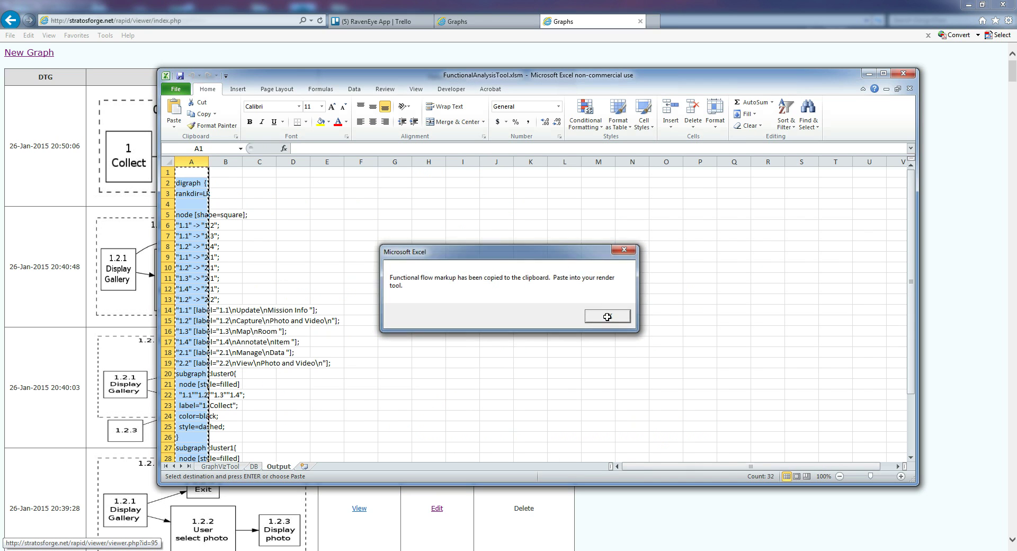
- Paste the level-1 markup into a new graph in the viewer and render it
{"action": "left_click", "coordinate": [42, 53]}
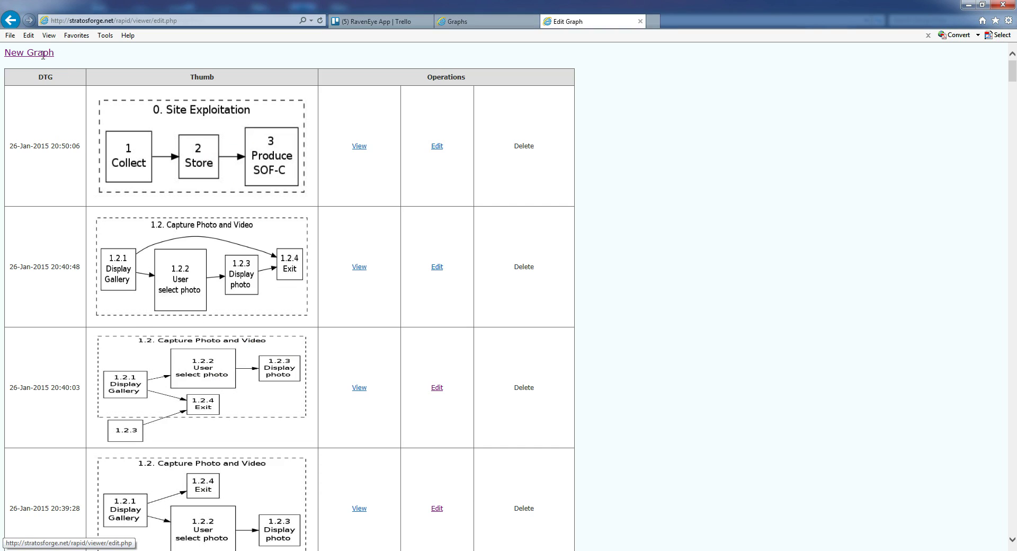
{"action": "left_click", "coordinate": [99, 143]}
{"action": "key", "text": "ctrl+v"}
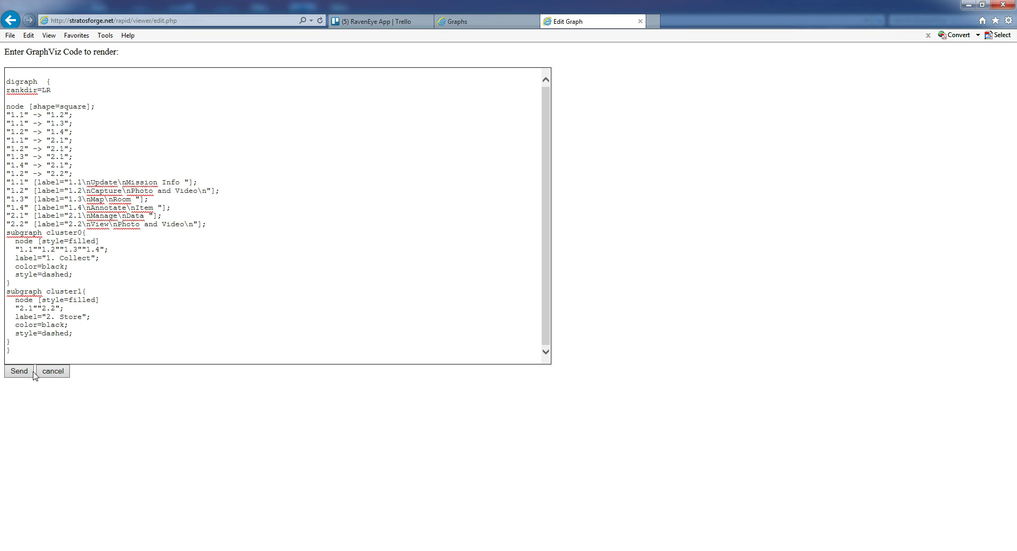
{"action": "left_click", "coordinate": [25, 372]}
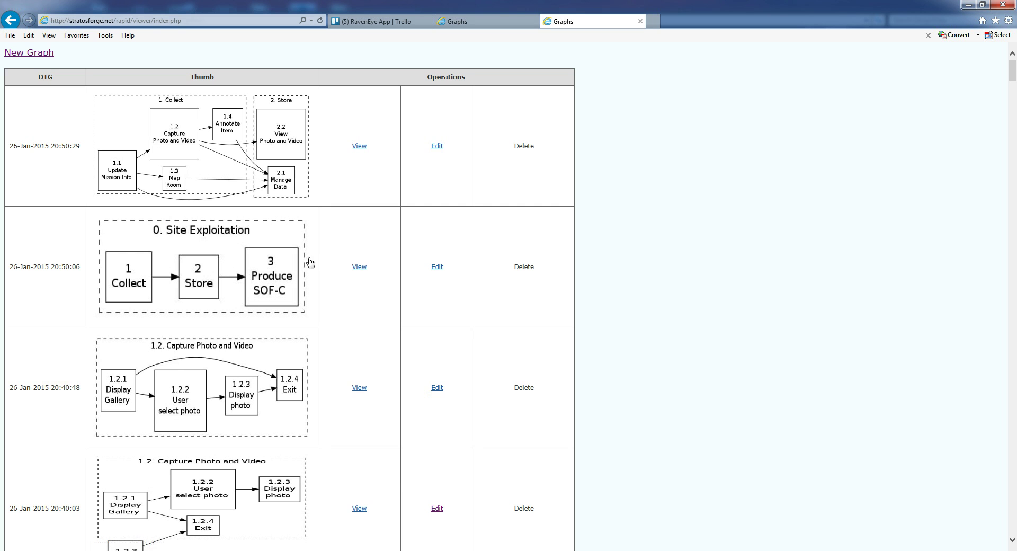
{"action": "left_click", "coordinate": [359, 147]}
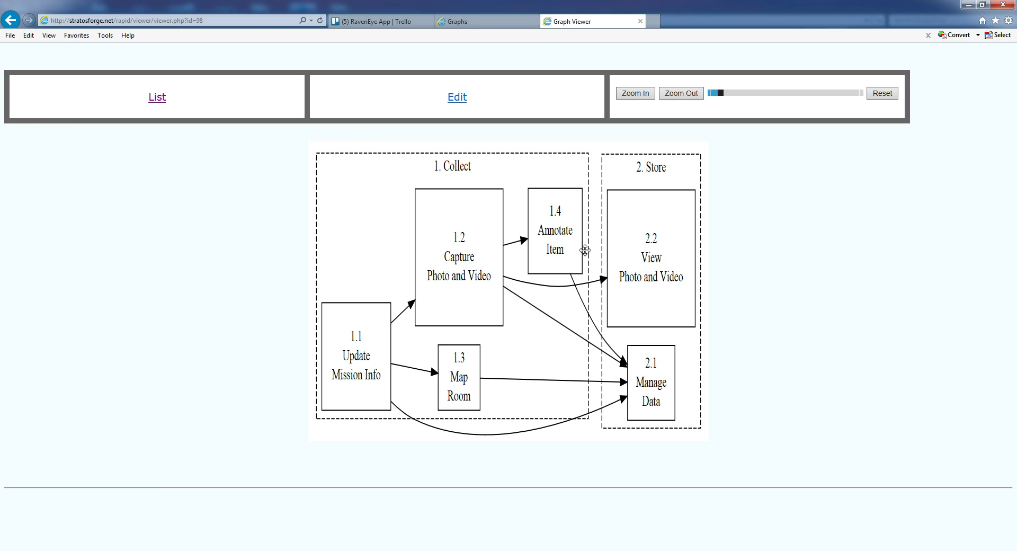
{"action": "left_click", "coordinate": [639, 96]}
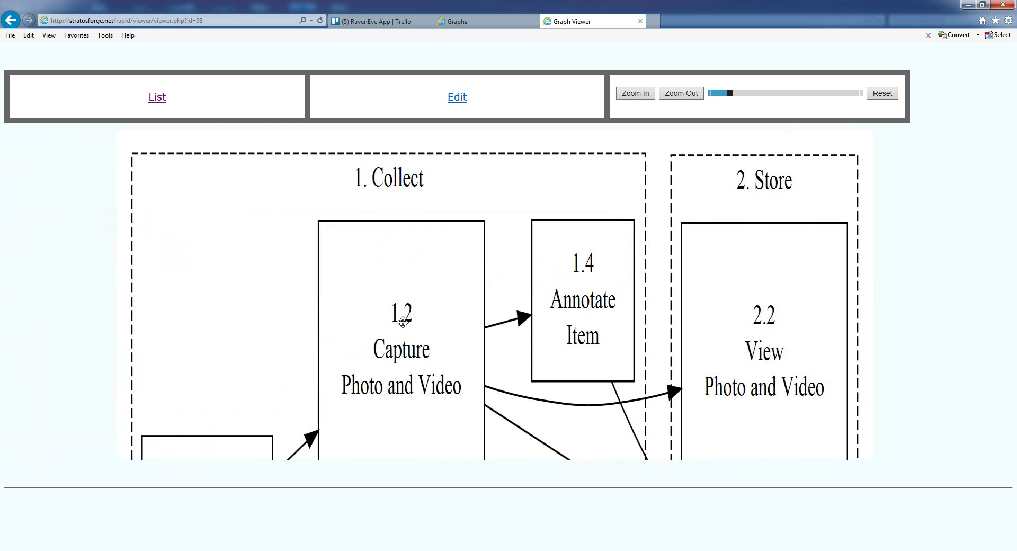
{"action": "left_click", "coordinate": [676, 94]}
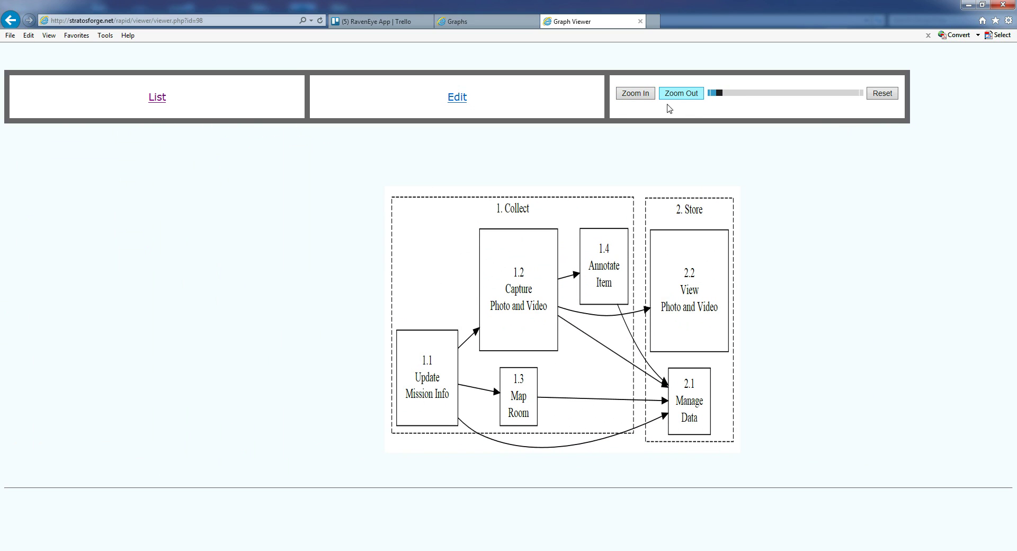
{"action": "left_click", "coordinate": [157, 98]}
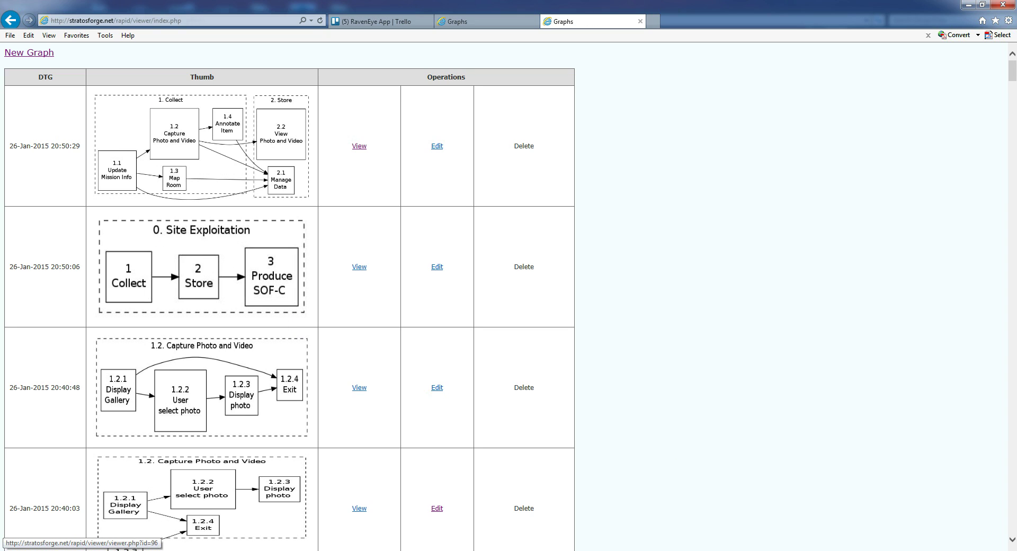
- On the DB sheet, enter parent ID 2.2 in A12 and task IDs 2.2.1–2.2.4 in B12:B15
{"action": "key", "text": "alt+Tab"}
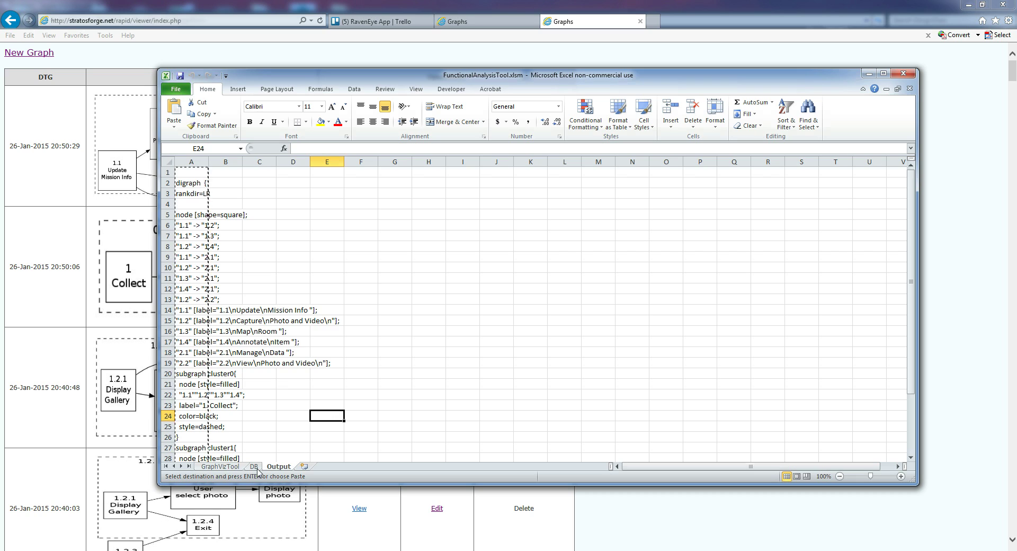
{"action": "left_click", "coordinate": [233, 467]}
{"action": "left_click", "coordinate": [254, 467]}
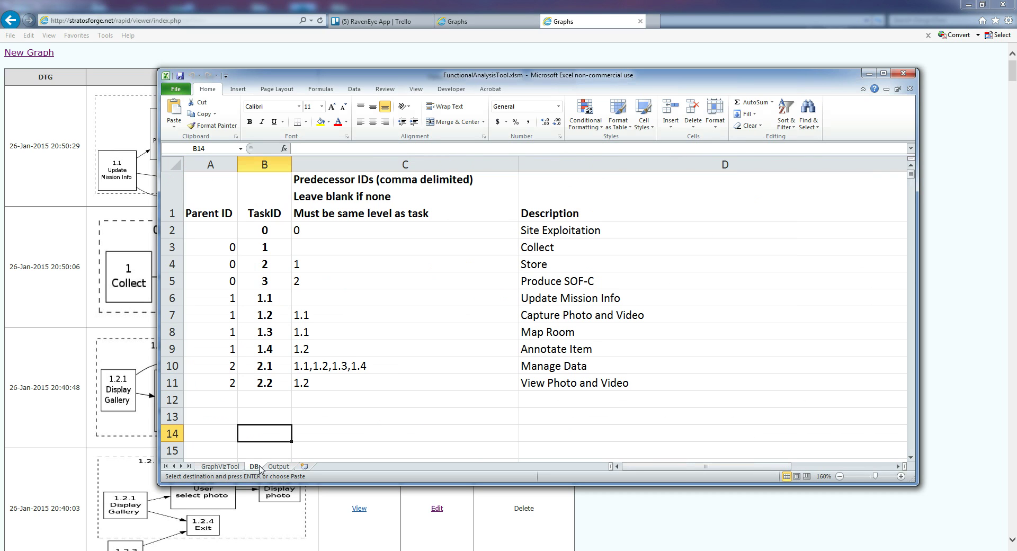
{"action": "left_click", "coordinate": [232, 398]}
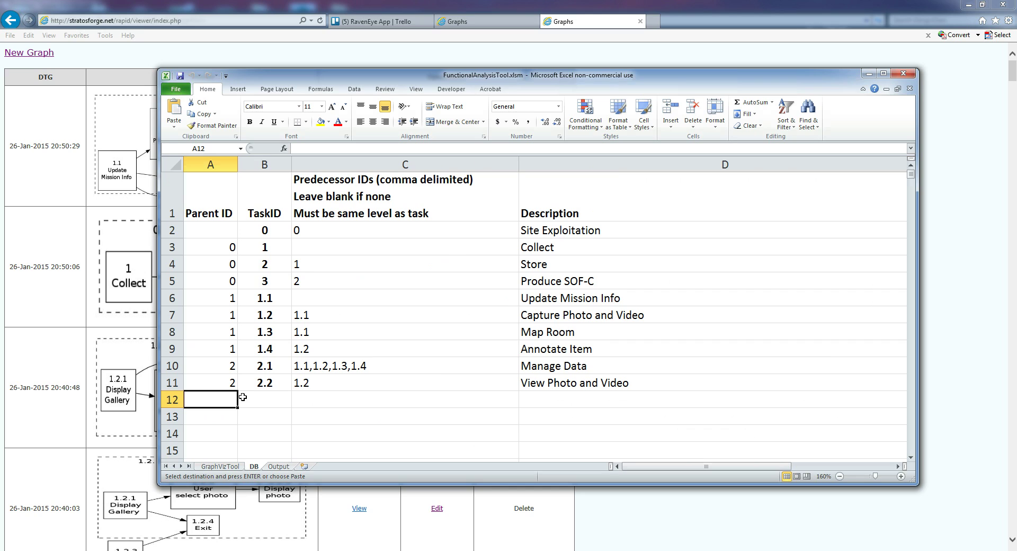
{"action": "type", "text": "2.2"}
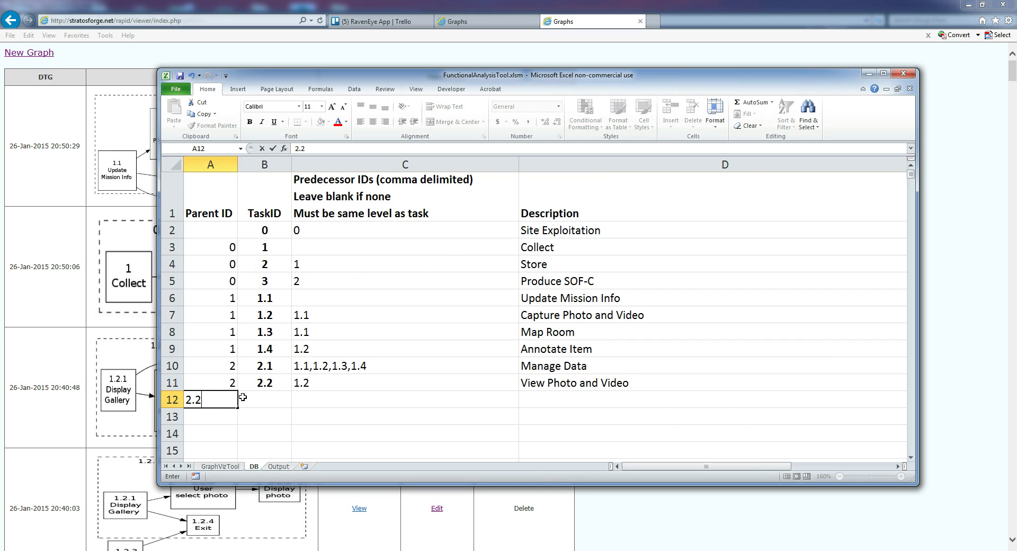
{"action": "key", "text": "Tab"}
{"action": "type", "text": "2"}
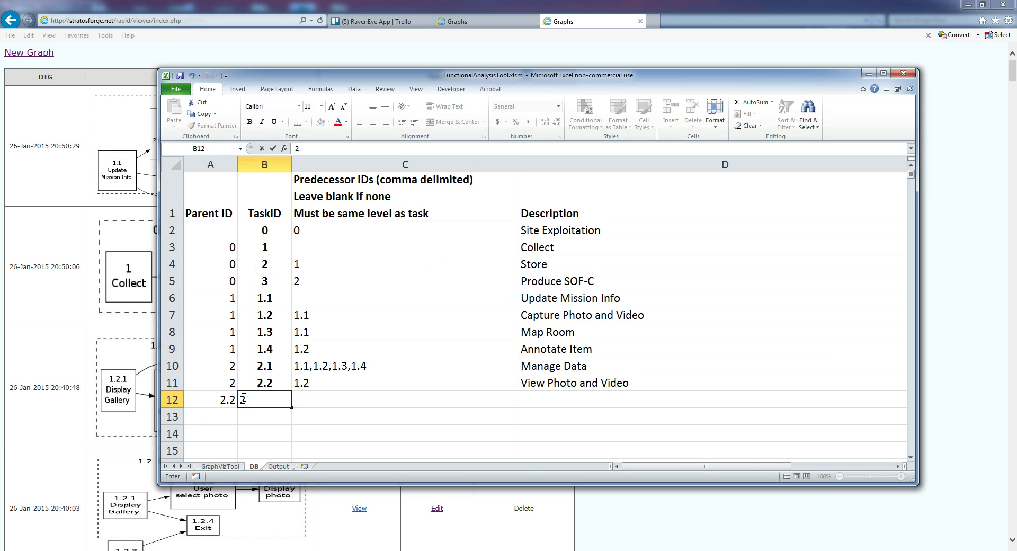
{"action": "type", "text": ",1.2.1"}
{"action": "key", "text": "Return"}
{"action": "type", "text": "2."}
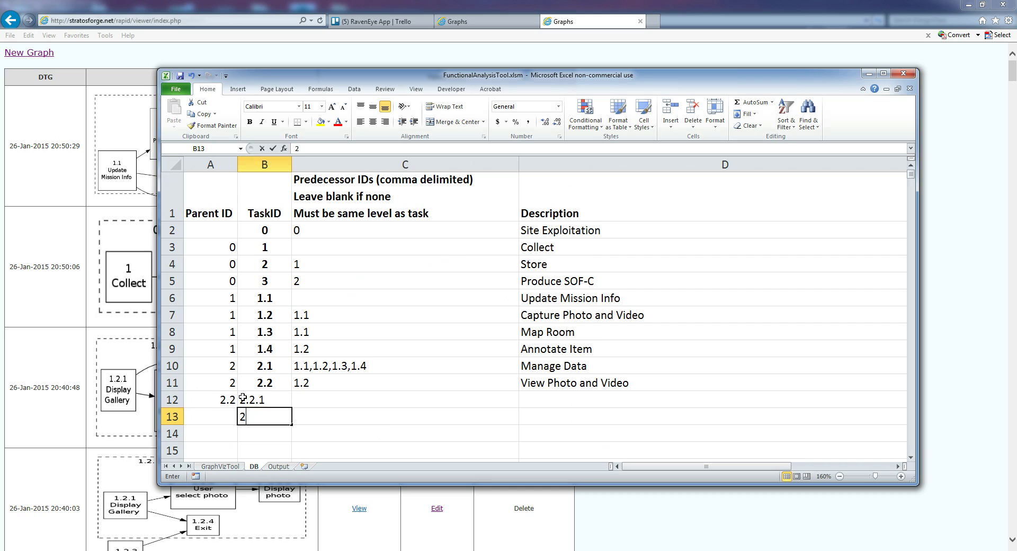
{"action": "key", "text": "Return"}
{"action": "type", "text": "2.2.3"}
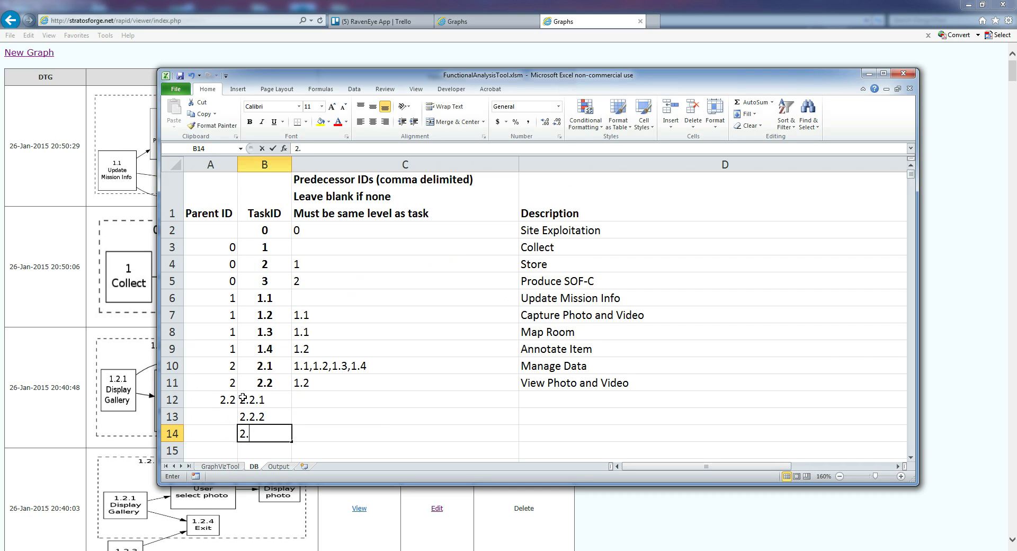
{"action": "key", "text": "Return"}
{"action": "type", "text": "2.2."}
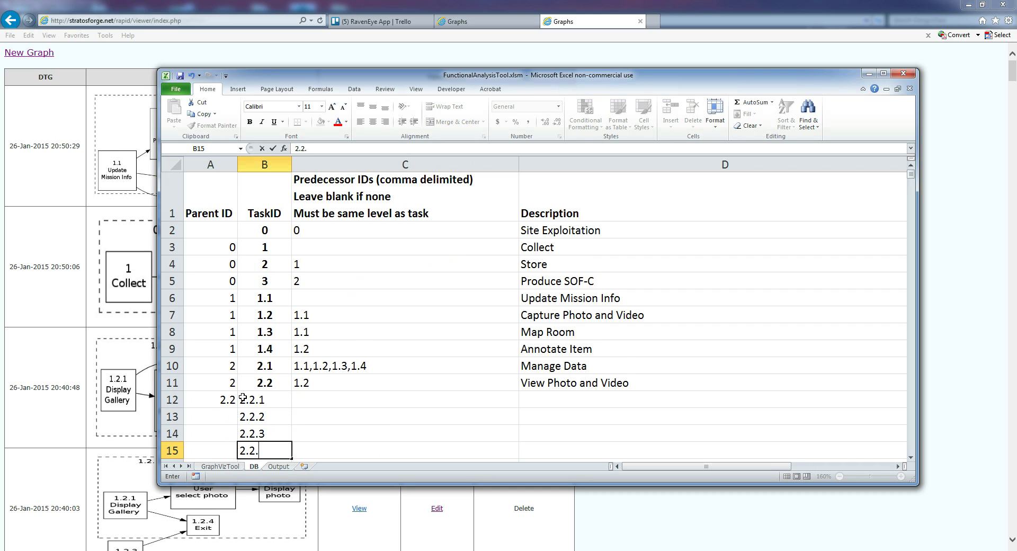
{"action": "type", "text": "4"}
{"action": "key", "text": "Return"}
- Copy parent ID 2.2 from A12 down into A13:A15
{"action": "key", "text": "Up"}
{"action": "key", "text": "Up"}
{"action": "key", "text": "Up"}
{"action": "key", "text": "Up"}
{"action": "key", "text": "Left"}
{"action": "key", "text": "ctrl+c"}
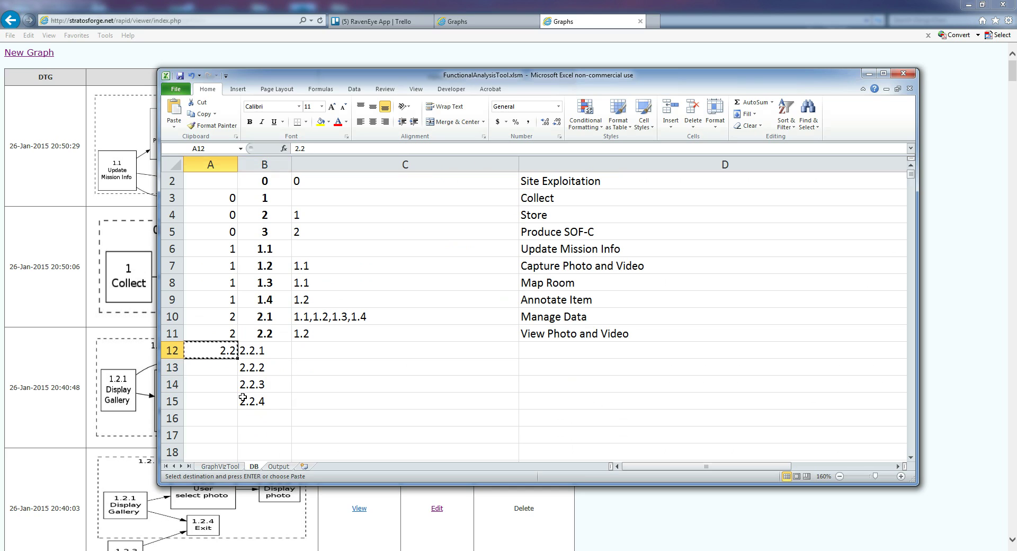
{"action": "key", "text": "Down"}
{"action": "key", "text": "shift+Down"}
{"action": "key", "text": "shift+Down"}
{"action": "key", "text": "Return"}
- Enter descriptions Show Gallery, Select Photo, Show Photo Zoomed and Exit in D12:D15
{"action": "key", "text": "Up"}
{"action": "key", "text": "Right"}
{"action": "key", "text": "Right"}
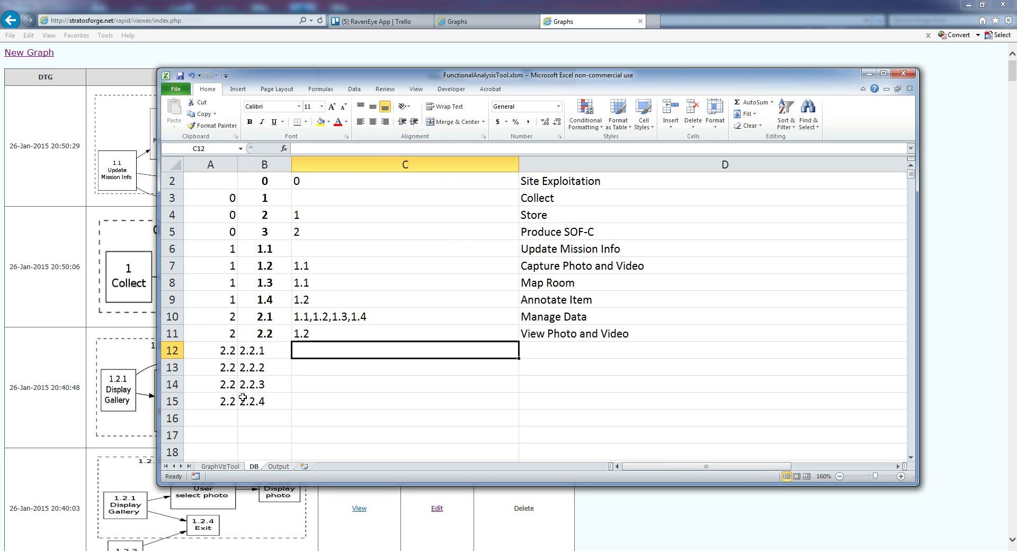
{"action": "key", "text": "Down"}
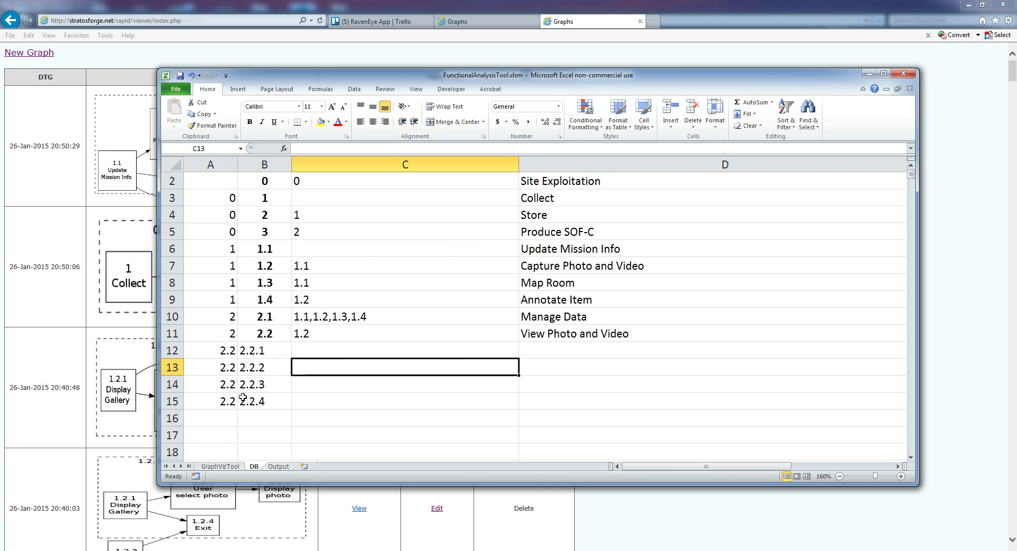
{"action": "key", "text": "Up"}
{"action": "key", "text": "Right"}
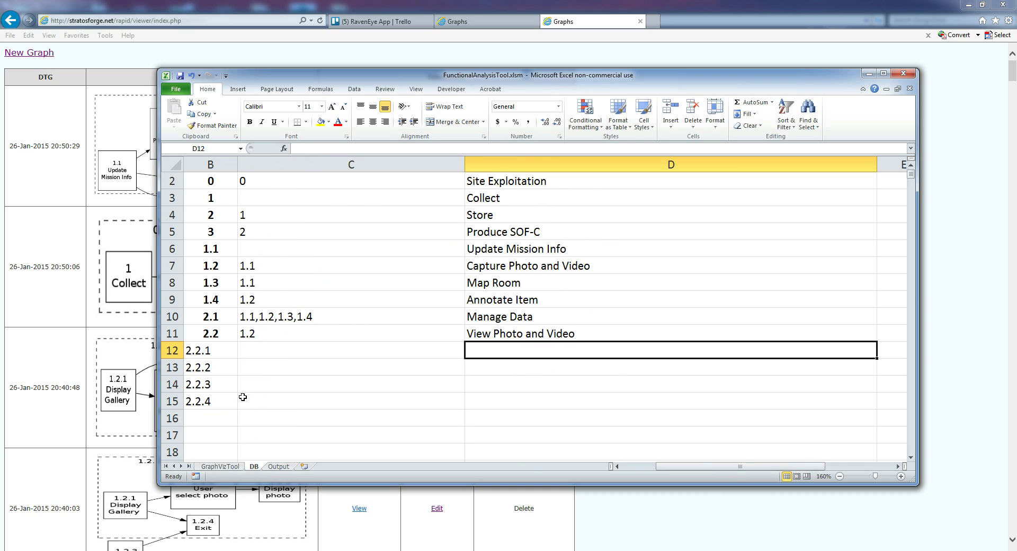
{"action": "type", "text": "Show Gallery"}
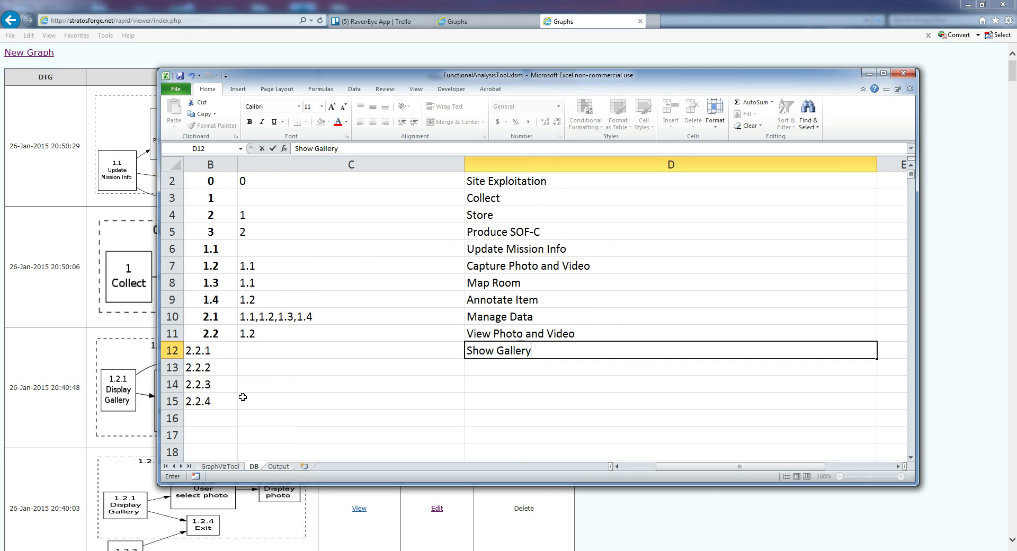
{"action": "key", "text": "Return"}
{"action": "type", "text": "Select"}
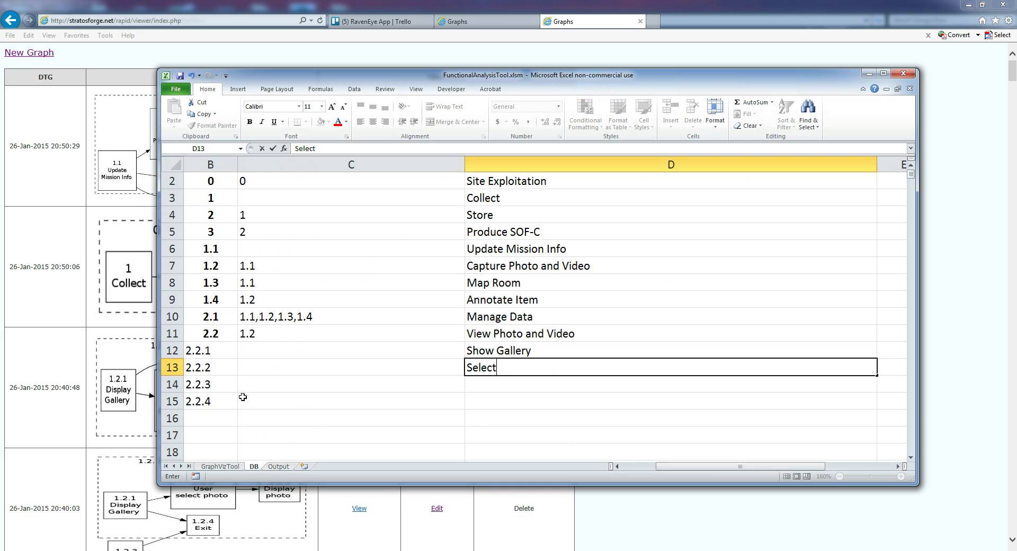
{"action": "type", "text": " Photo"}
{"action": "key", "text": "Return"}
{"action": "type", "text": "Show"}
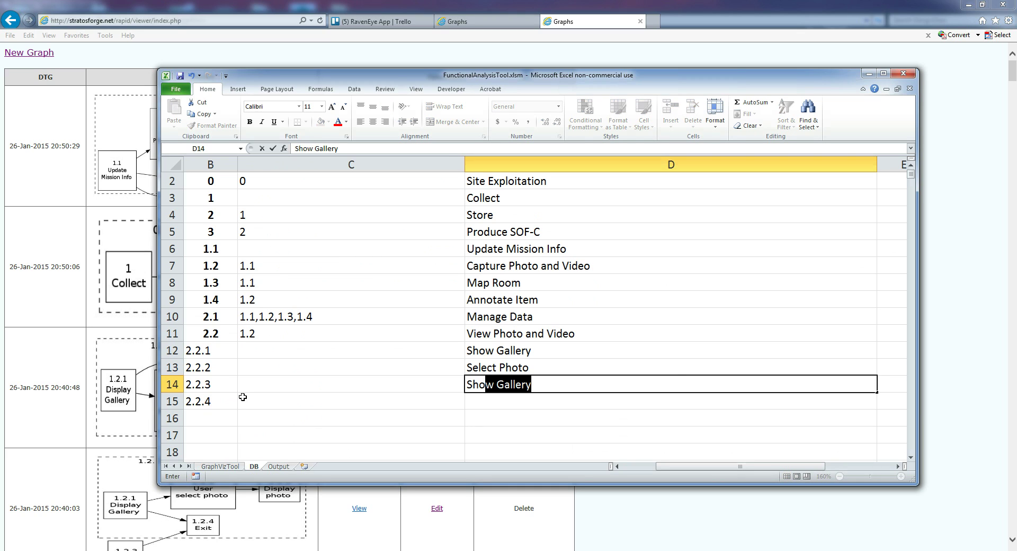
{"action": "type", "text": " Ph"}
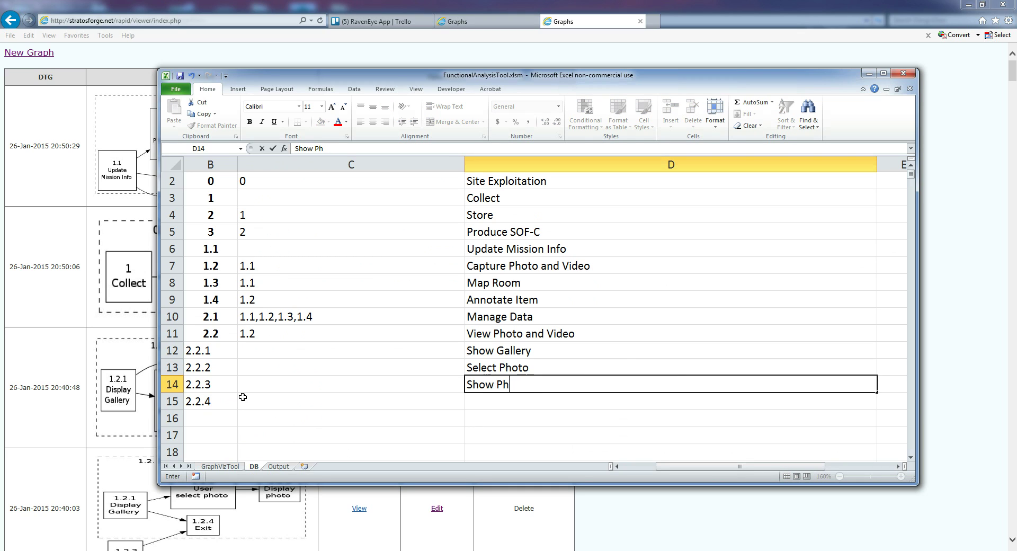
{"action": "type", "text": "t"}
{"action": "key", "text": "BackSpace"}
{"action": "type", "text": "oto Zoomed"}
{"action": "key", "text": "Return"}
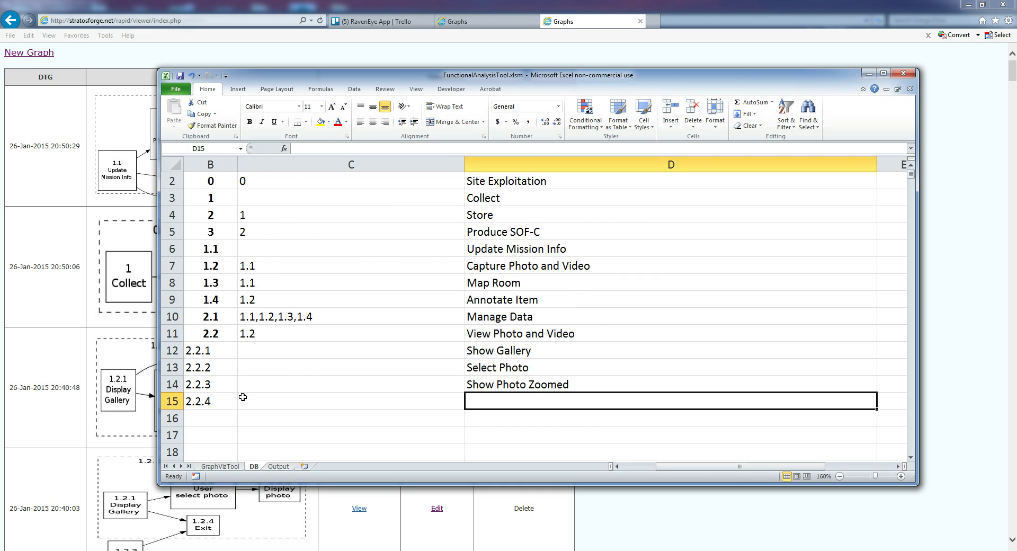
{"action": "type", "text": "Exit"}
{"action": "key", "text": "Left"}
{"action": "key", "text": "Left"}
{"action": "key", "text": "Left"}
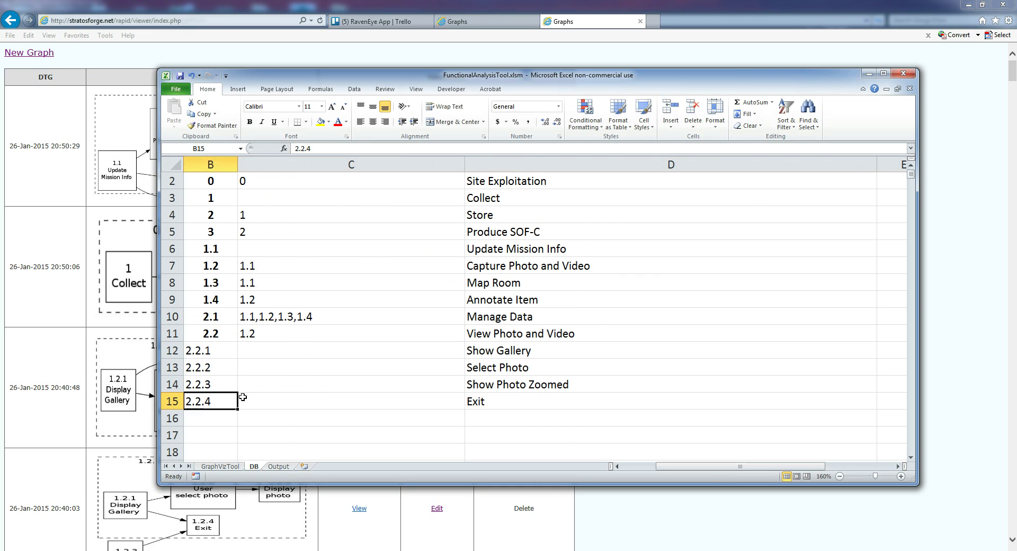
- Enter predecessors 2.2.1, 2.2.2 and 2.2.3,2.2.1 in C13:C15
{"action": "key", "text": "Right"}
{"action": "key", "text": "Right"}
{"action": "key", "text": "Up"}
{"action": "key", "text": "Up"}
{"action": "type", "text": "2.2.1"}
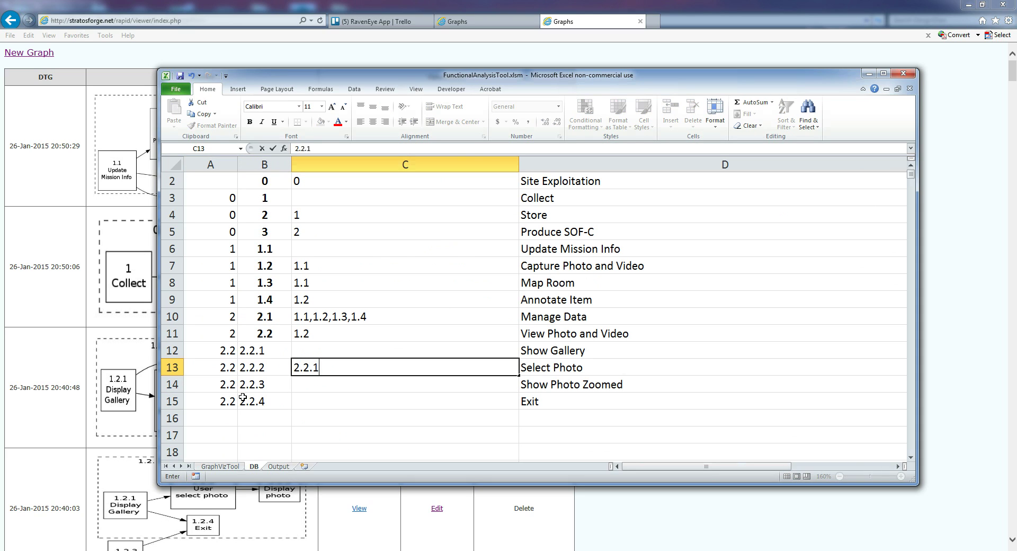
{"action": "key", "text": "Return"}
{"action": "type", "text": "2.2"}
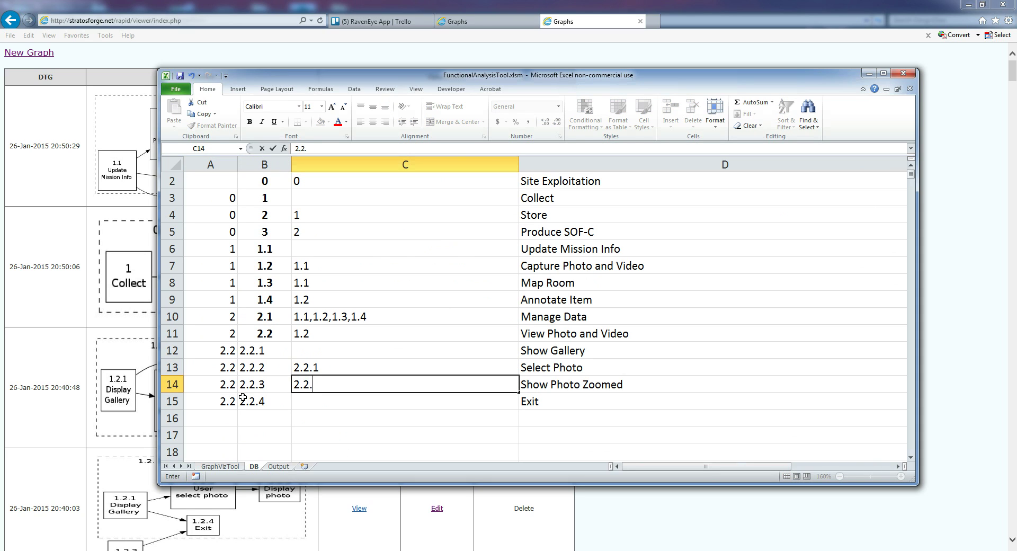
{"action": "type", "text": ".2"}
{"action": "key", "text": "Return"}
{"action": "type", "text": "2"}
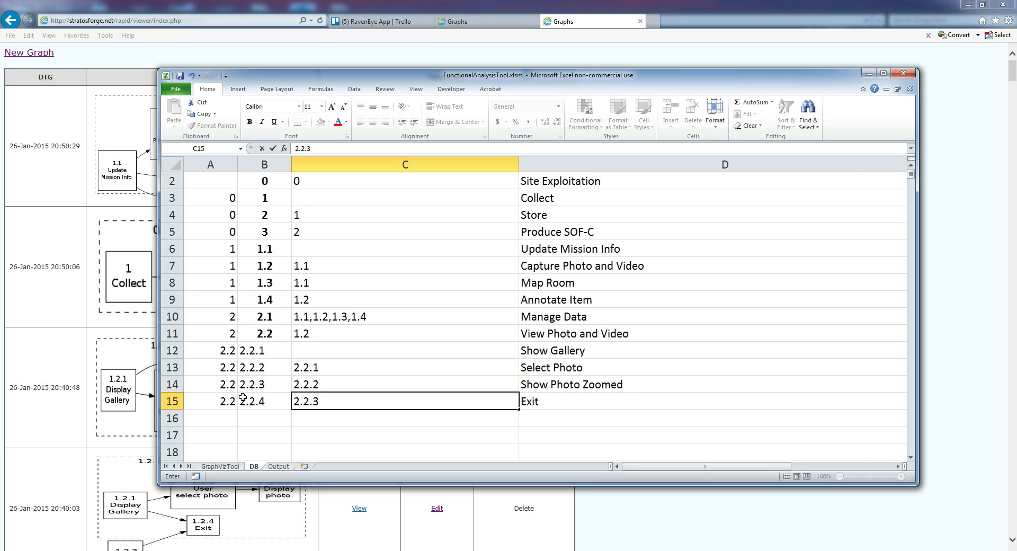
{"action": "type", "text": ".2.3,2.2.1"}
{"action": "key", "text": "Return"}
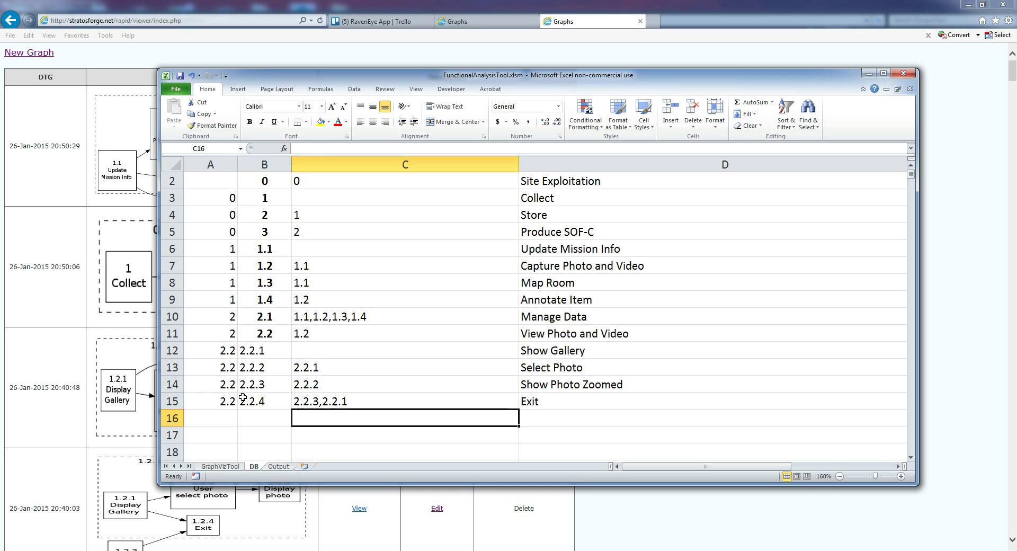
{"action": "key", "text": "Left"}
{"action": "key", "text": "Left"}
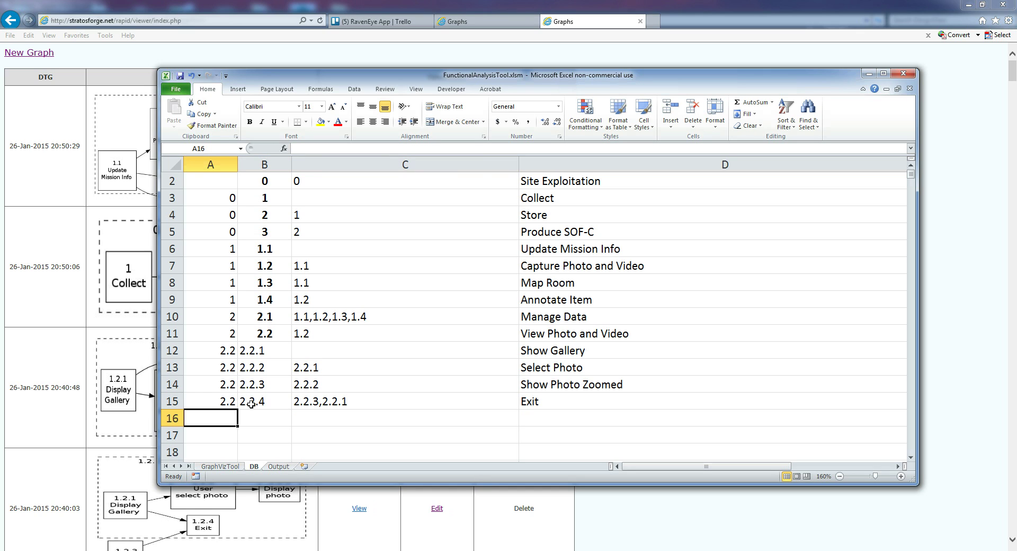
- On the GraphVizTool sheet, set the level to render in C15 to 2
{"action": "left_click", "coordinate": [229, 467]}
{"action": "left_click", "coordinate": [464, 335]}
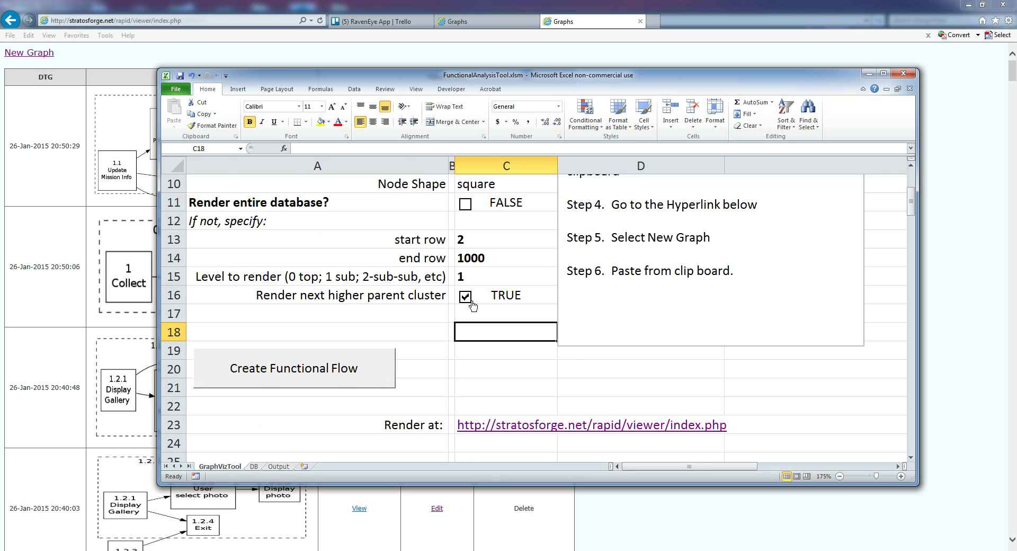
{"action": "left_click", "coordinate": [475, 276]}
{"action": "type", "text": "2"}
{"action": "key", "text": "Return"}
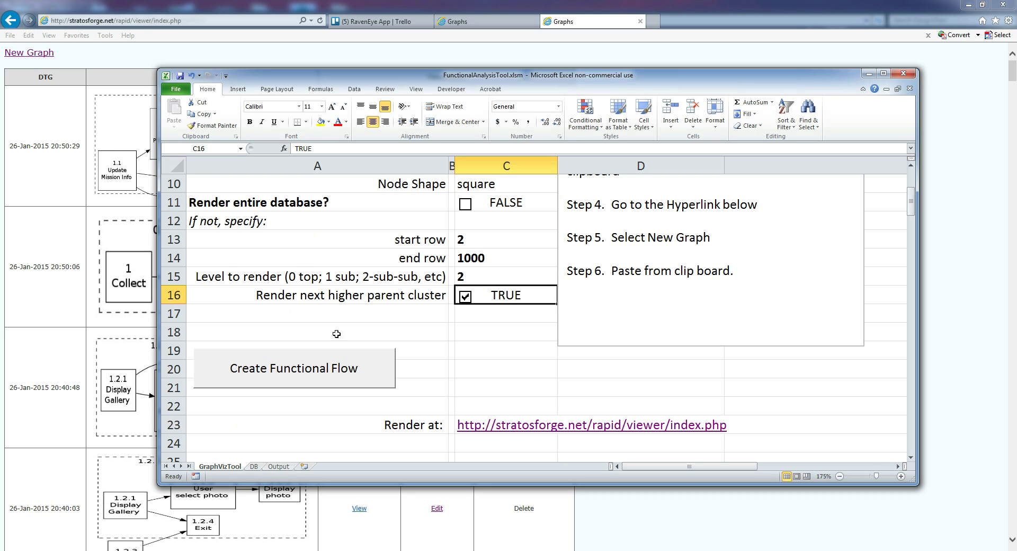
- Generate the level-2 flow markup to the clipboard and start a new graph in the viewer
{"action": "left_click", "coordinate": [318, 366]}
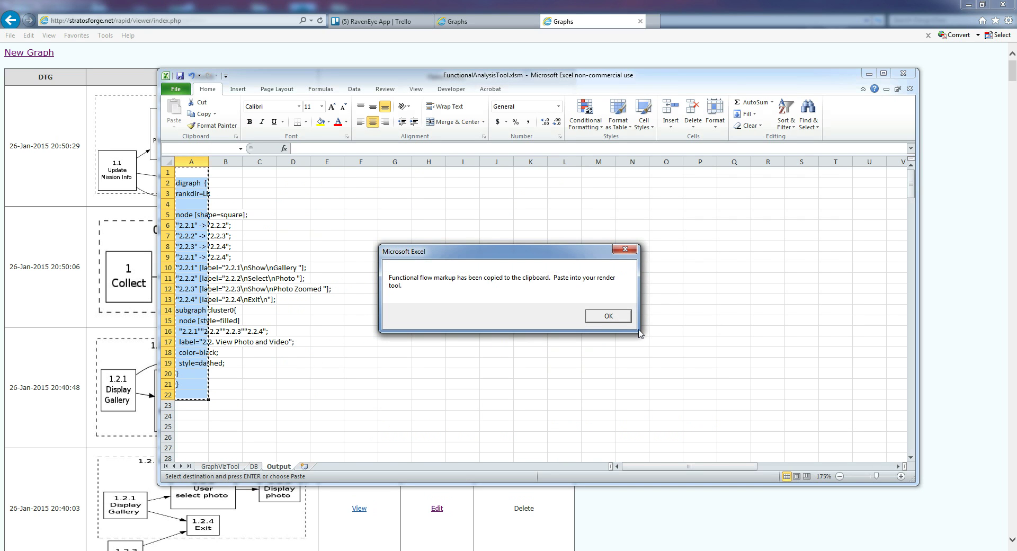
{"action": "left_click", "coordinate": [608, 316]}
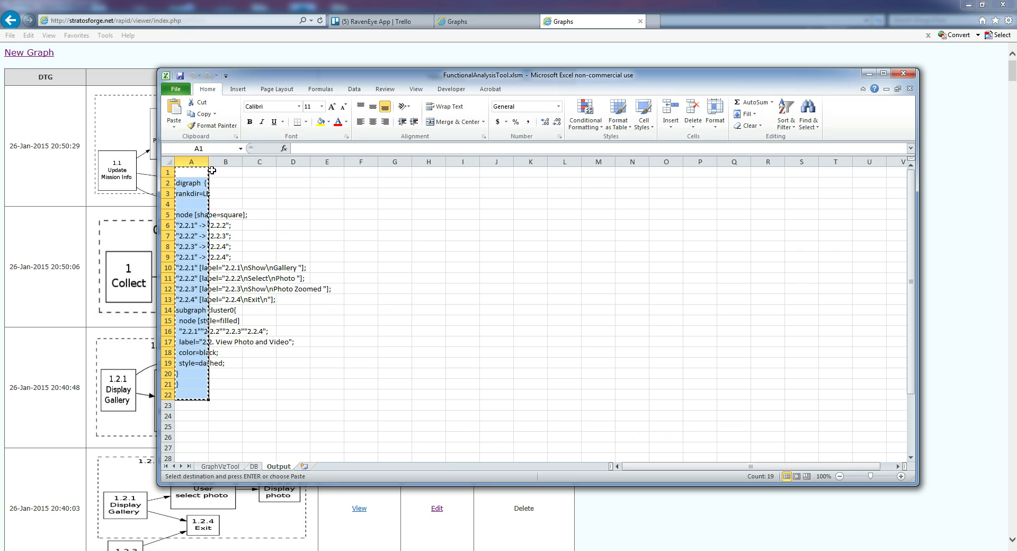
{"action": "left_click", "coordinate": [48, 53]}
- Paste and render the 2.2 markup, then view the new 2.2 View Photo and Video graph enlarged
{"action": "left_click", "coordinate": [112, 90]}
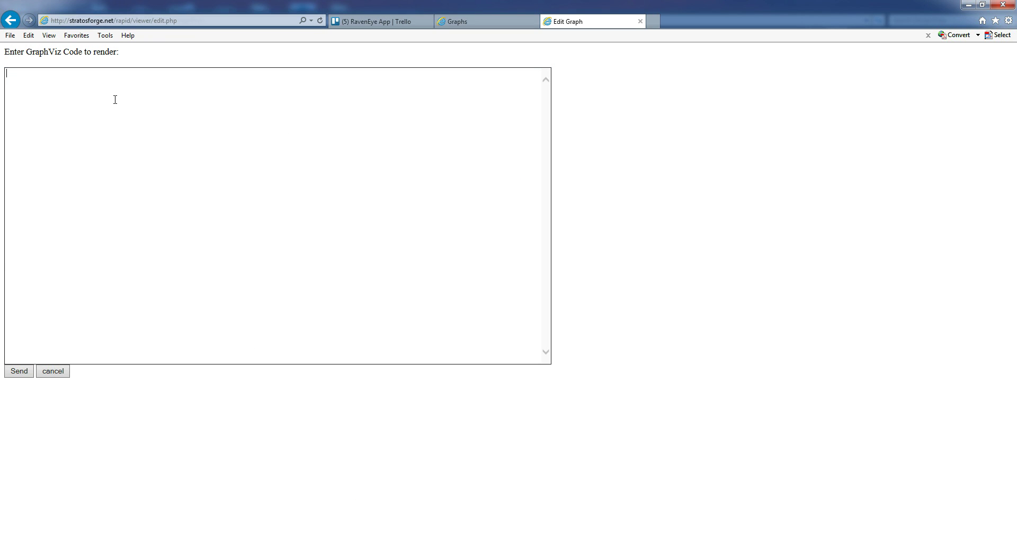
{"action": "key", "text": "ctrl+v"}
{"action": "left_click", "coordinate": [18, 370]}
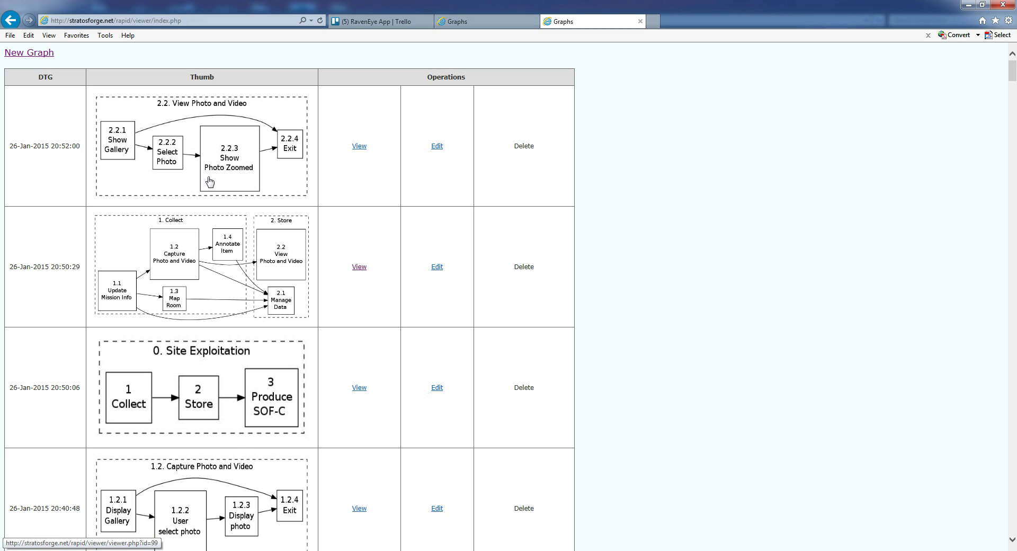
{"action": "left_click", "coordinate": [356, 148]}
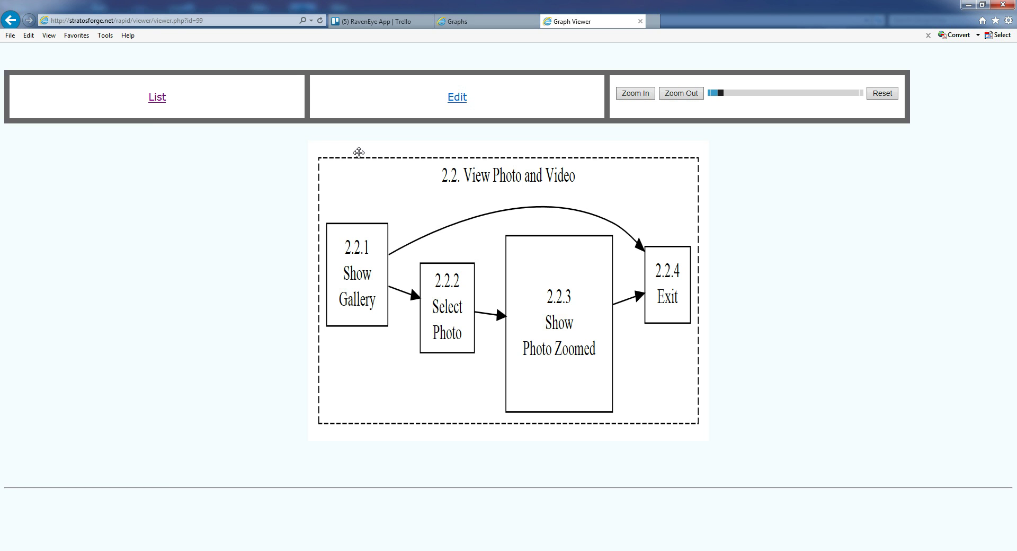
{"action": "left_click", "coordinate": [10, 20]}
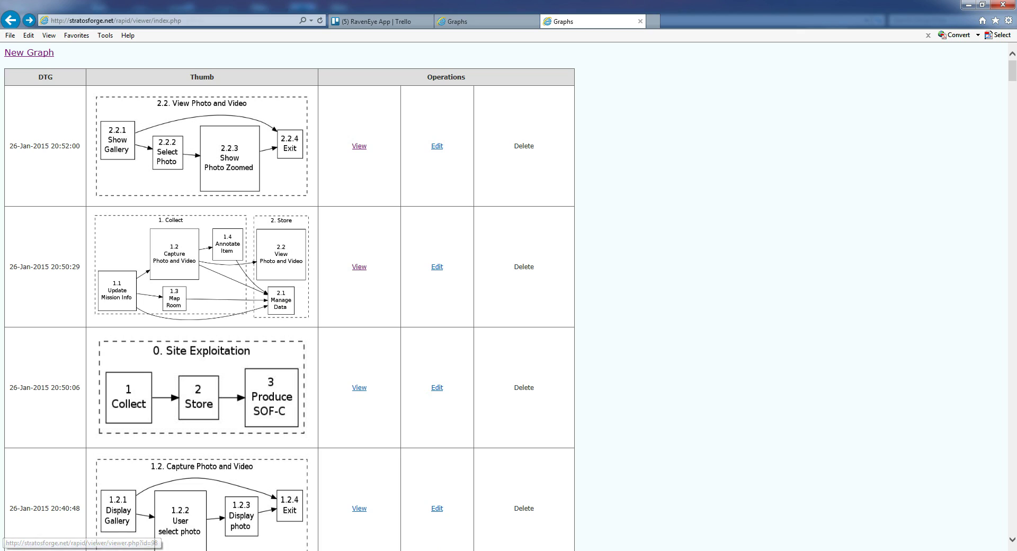